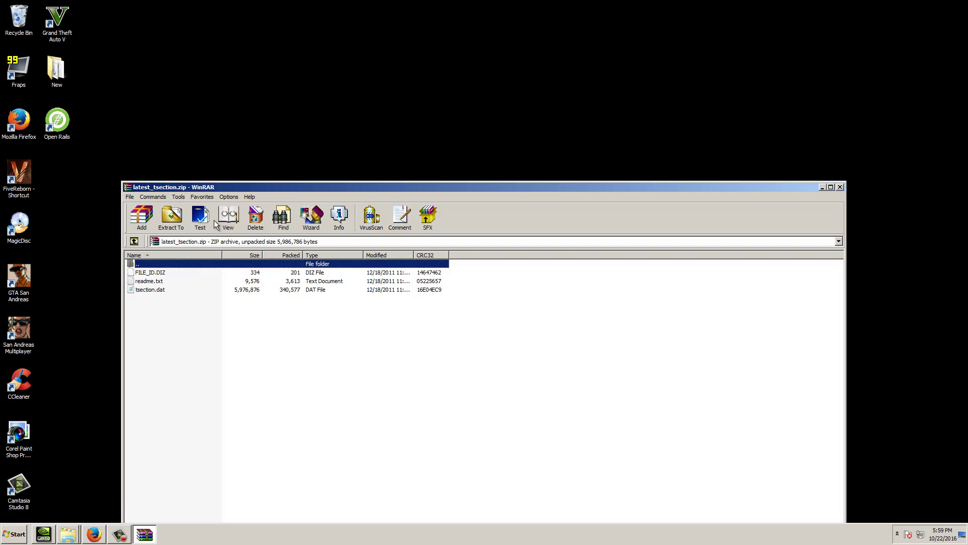
# Open tsection.dat from the latest_tsection archive as text in Notepad.
pyautogui.doubleClick(151, 292)
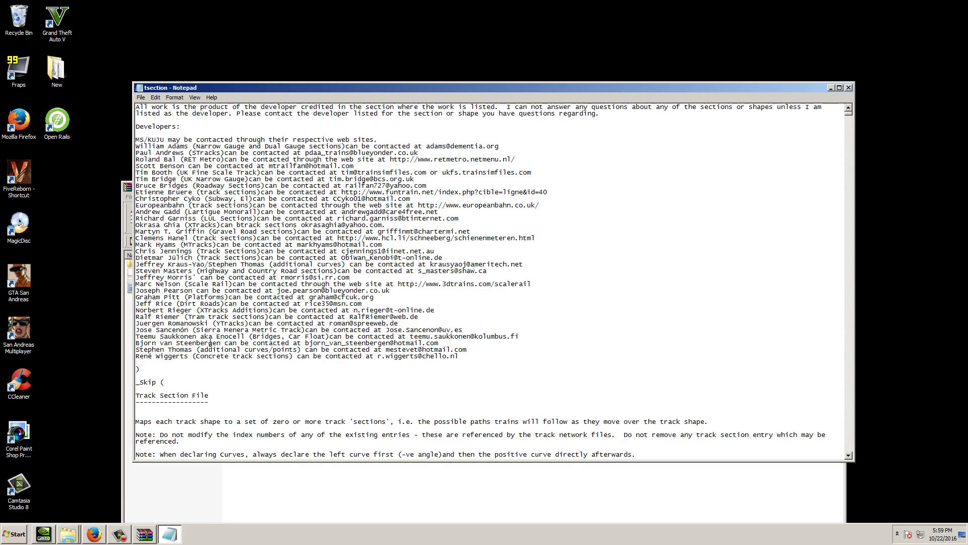
# Scroll through tsection.dat, then close Notepad and the latest_tsection archive.
pyautogui.scroll(-20, 242, 343)
pyautogui.scroll(-20, 254, 343)
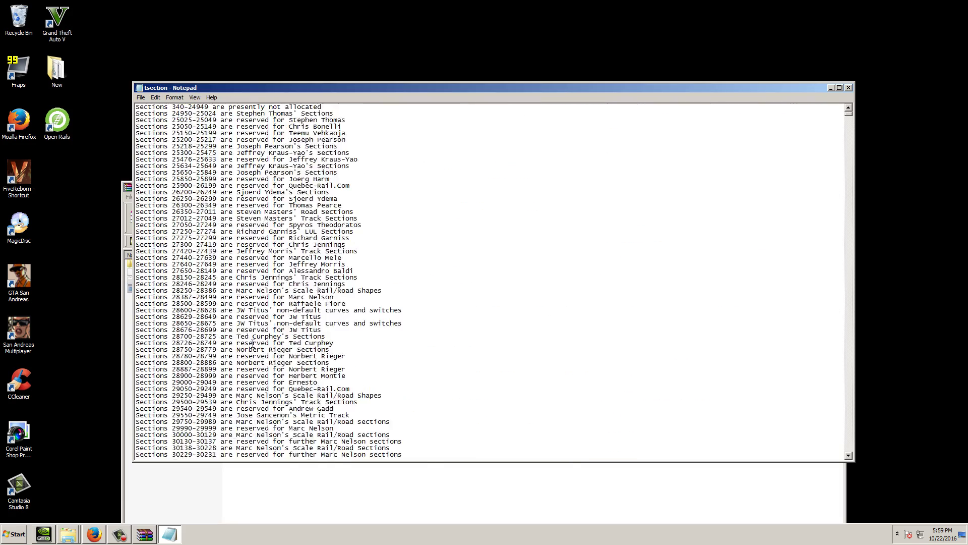
pyautogui.scroll(-20, 365, 323)
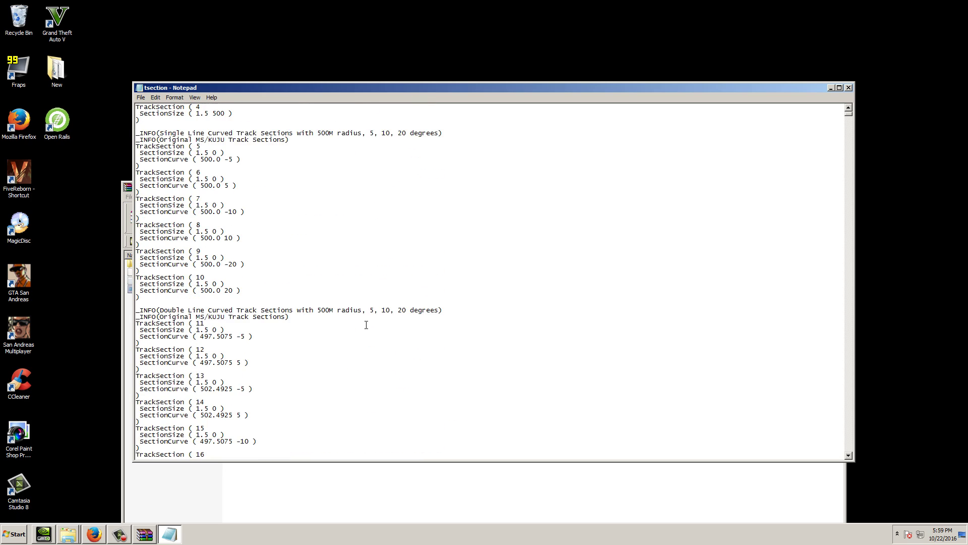
pyautogui.scroll(-9, 366, 323)
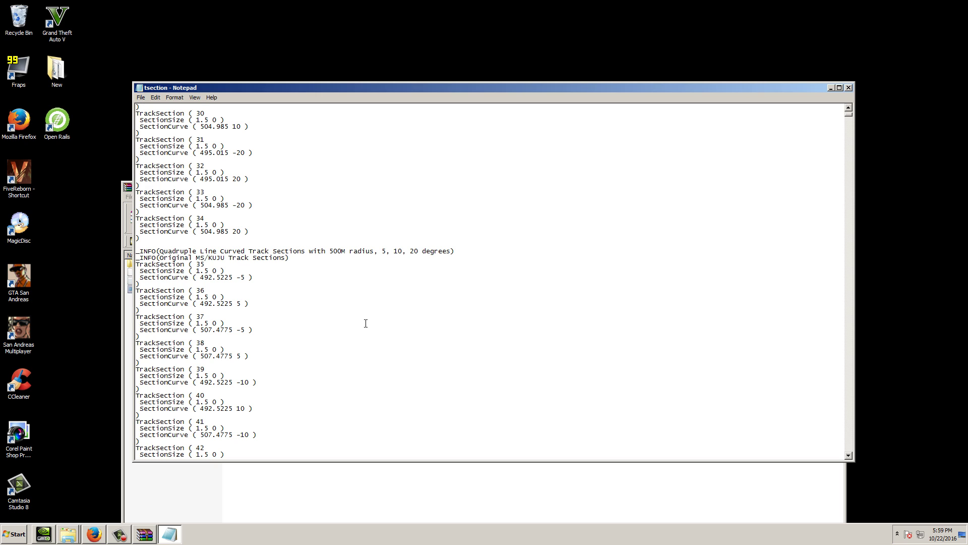
pyautogui.click(848, 88)
pyautogui.click(840, 185)
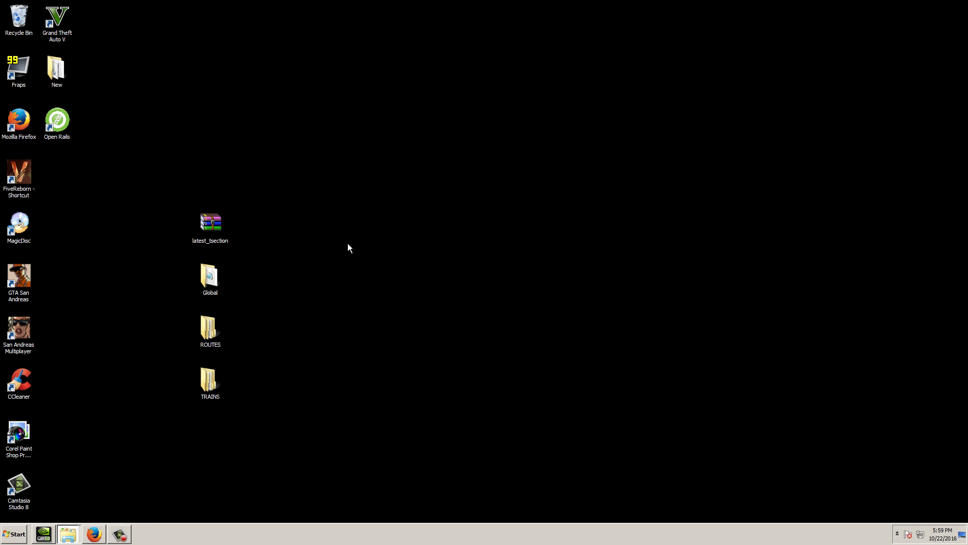
# Run the TrainSim.com file library search for 'tsection' and view the results.
pyautogui.click(98, 530)
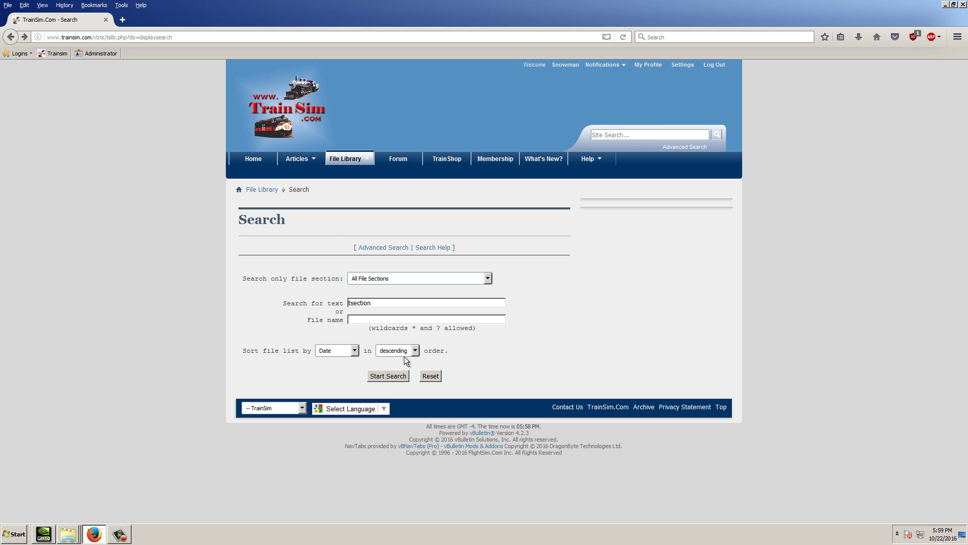
pyautogui.click(386, 379)
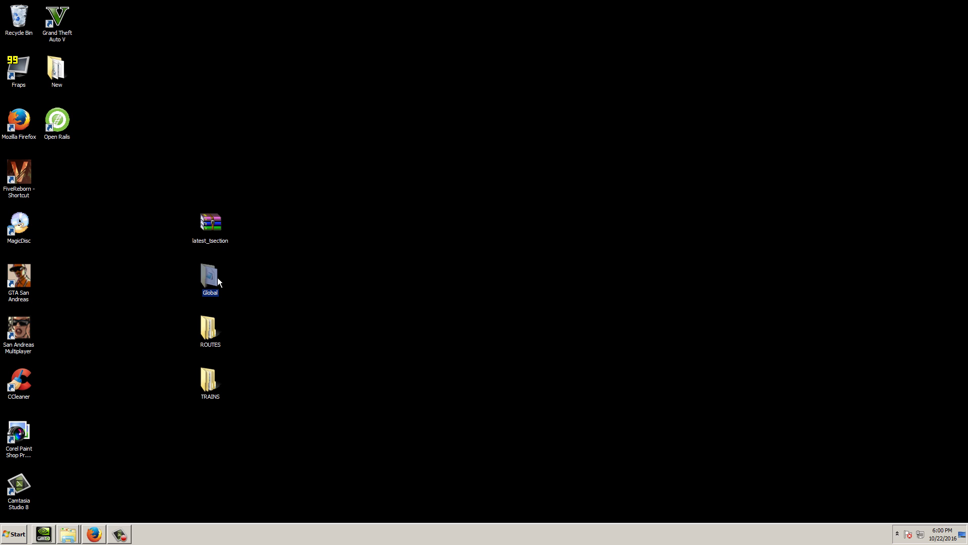
# Open Global, then its SHAPES folder, and select batches of shape files.
pyautogui.doubleClick(210, 276)
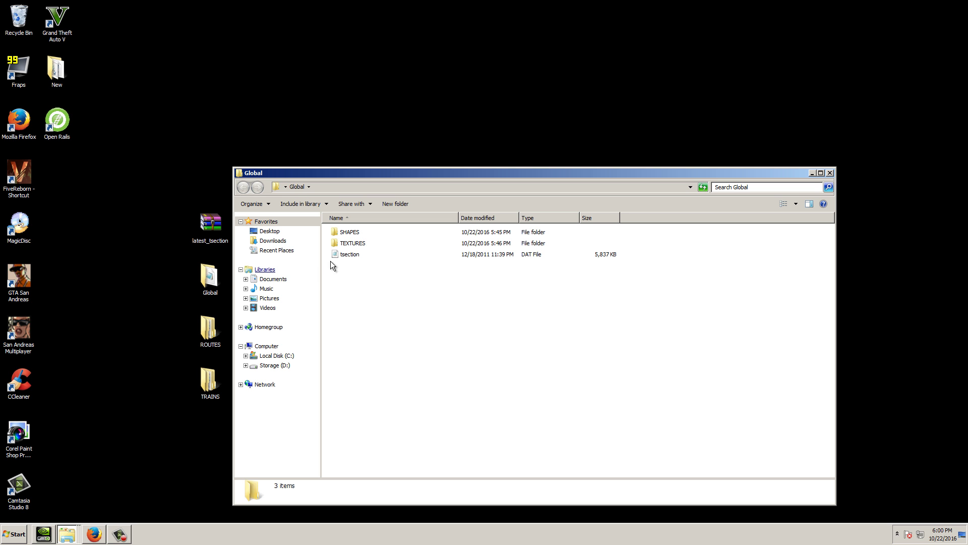
pyautogui.doubleClick(353, 235)
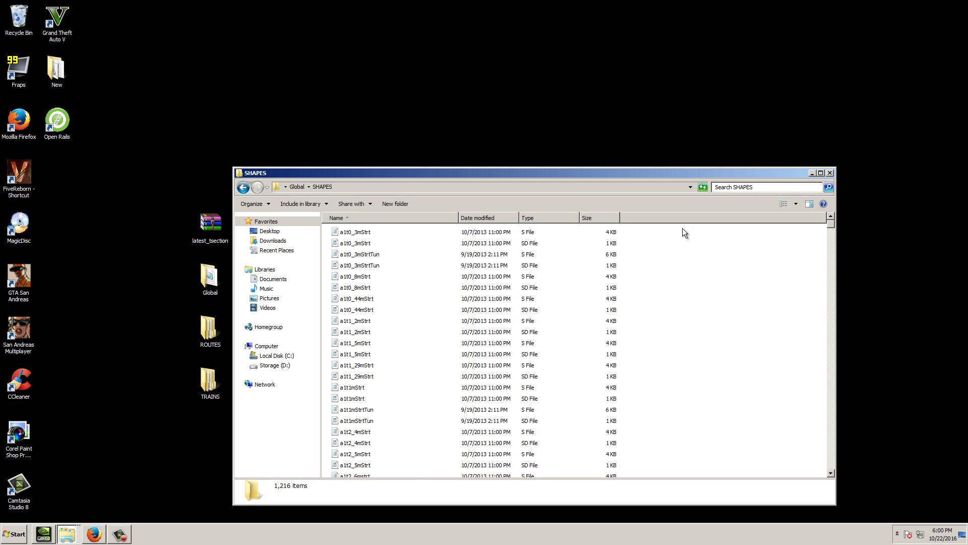
pyautogui.moveTo(682, 229); pyautogui.dragTo(510, 457)
pyautogui.click(658, 336)
pyautogui.moveTo(699, 238); pyautogui.dragTo(409, 328)
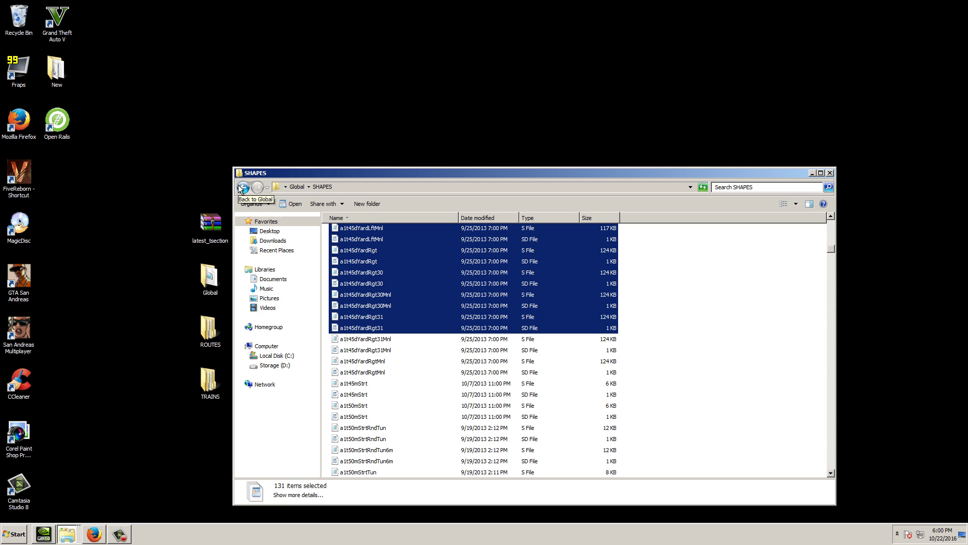
# Go back to Global, reopen SHAPES and select the first 22 shape files.
pyautogui.click(241, 188)
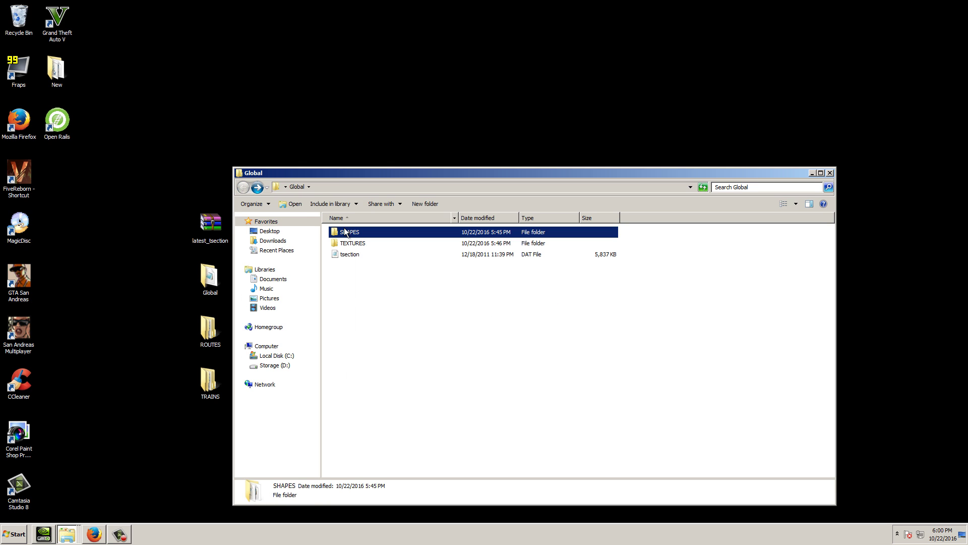
pyautogui.doubleClick(353, 233)
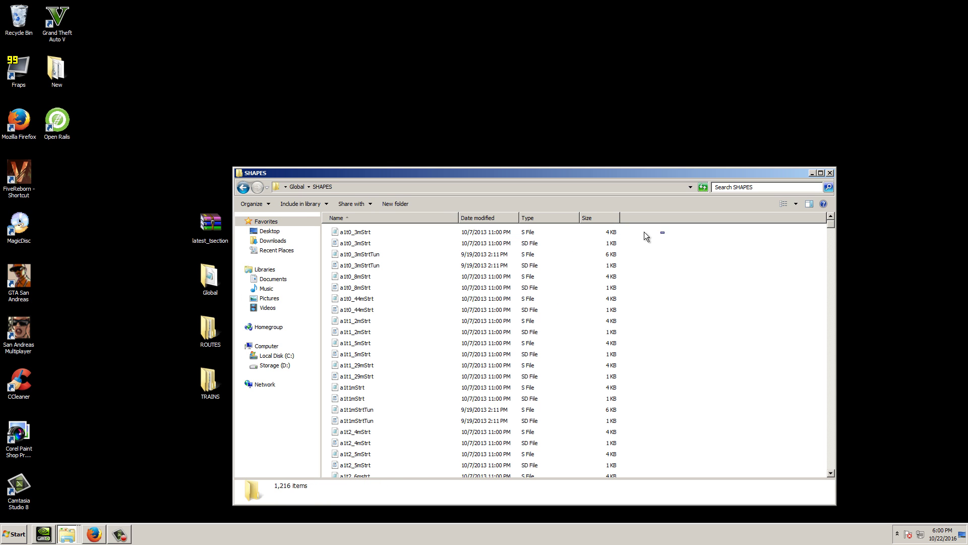
pyautogui.moveTo(643, 231); pyautogui.dragTo(373, 456)
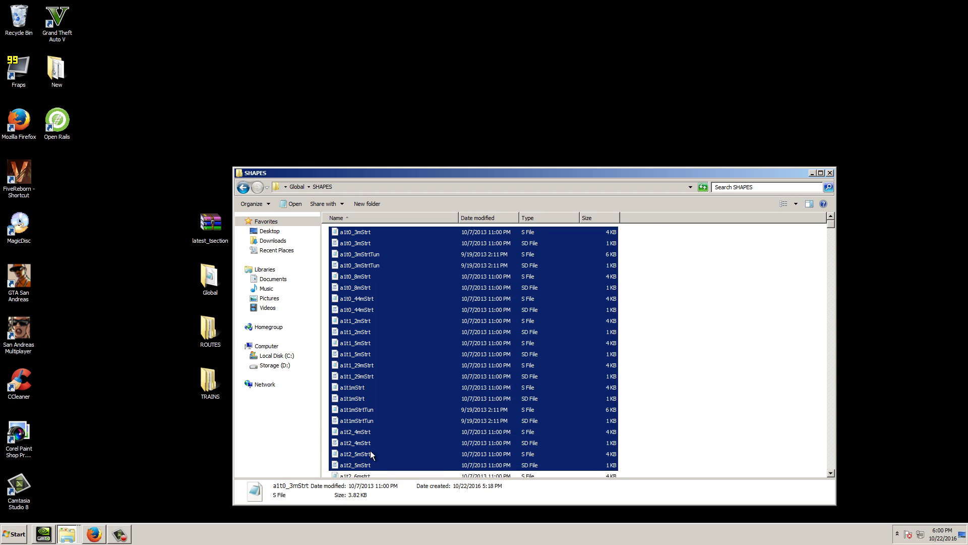
pyautogui.click(243, 189)
# Back in Global, select the tsection file and move the window further right.
pyautogui.click(368, 310)
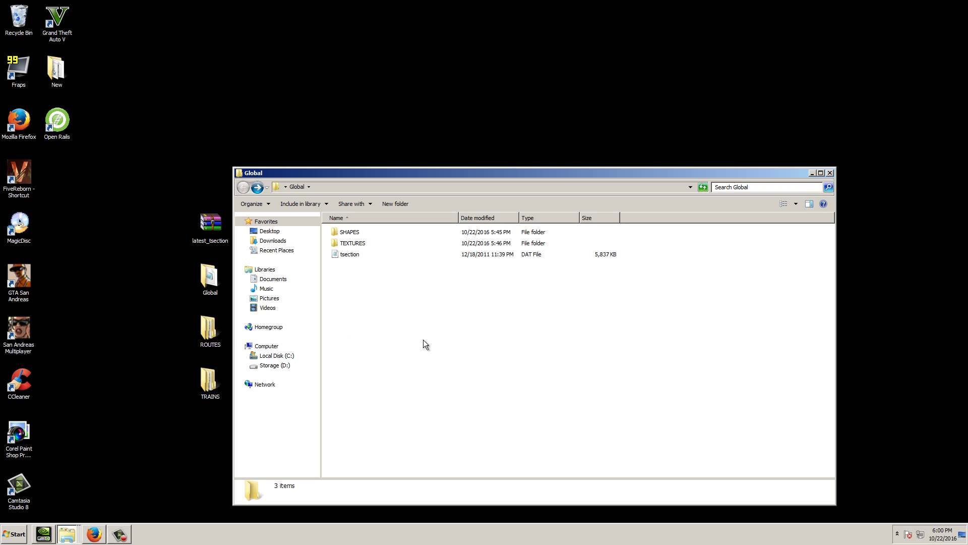
pyautogui.click(348, 257)
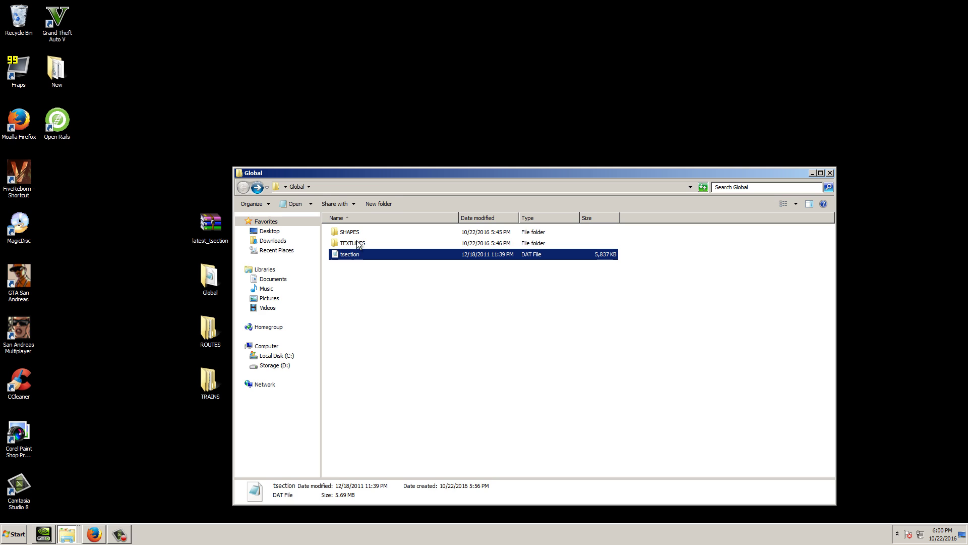
pyautogui.moveTo(372, 176); pyautogui.dragTo(453, 166)
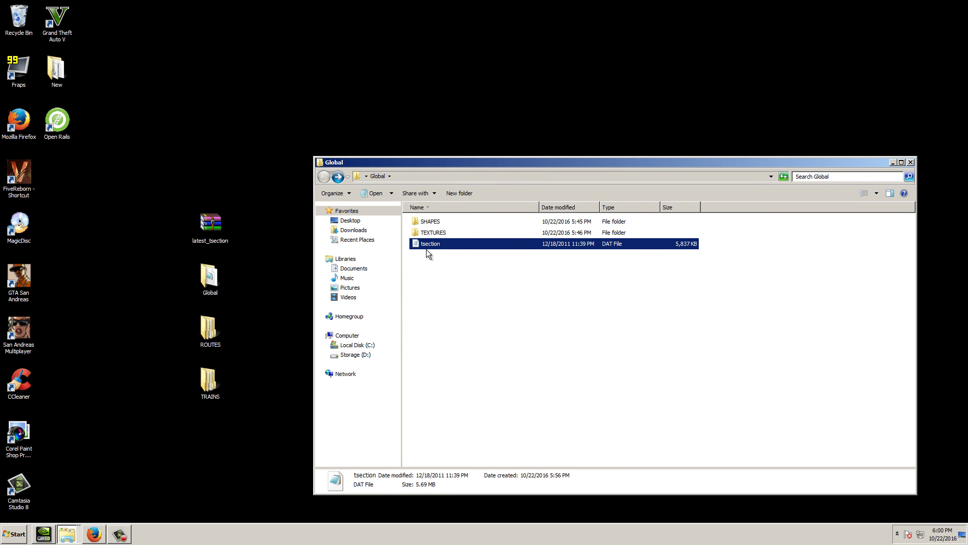
# Replace Global's tsection file with tsection.dat from latest_tsection.zip, then close WinRAR.
pyautogui.doubleClick(216, 230)
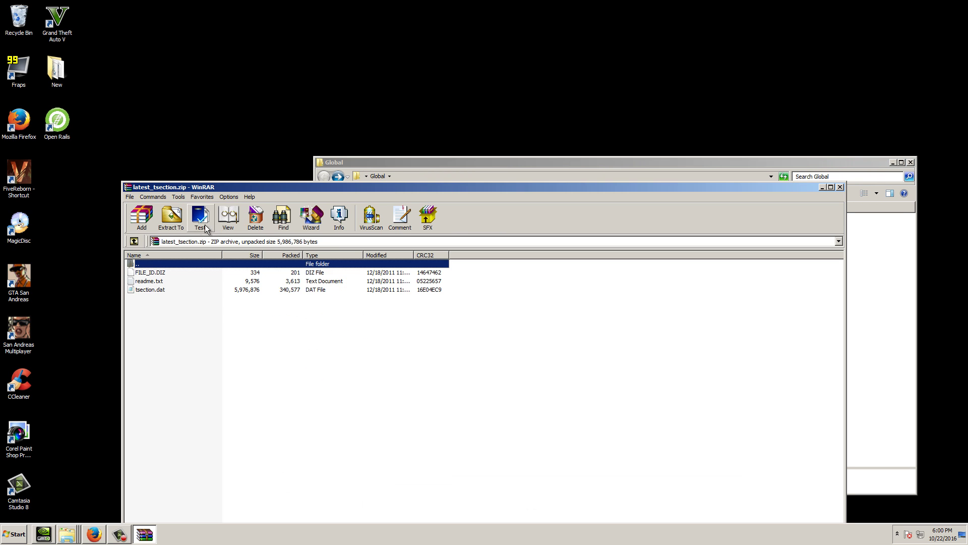
pyautogui.moveTo(130, 289); pyautogui.dragTo(857, 383)
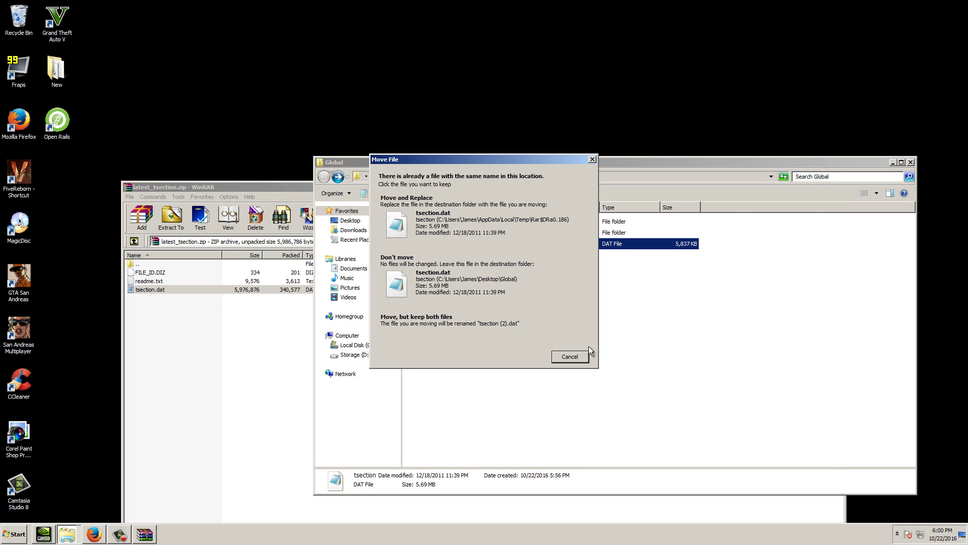
pyautogui.click(485, 232)
pyautogui.click(268, 186)
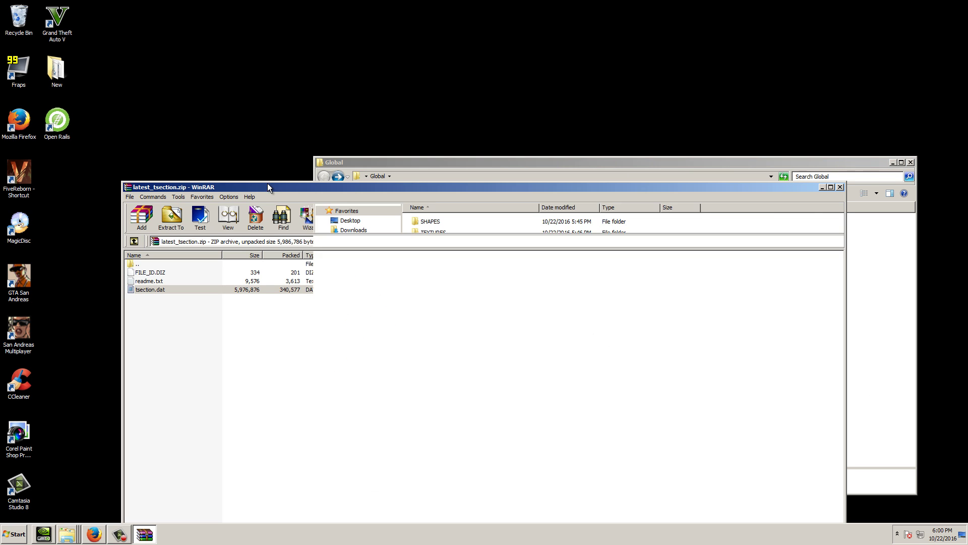
pyautogui.click(840, 187)
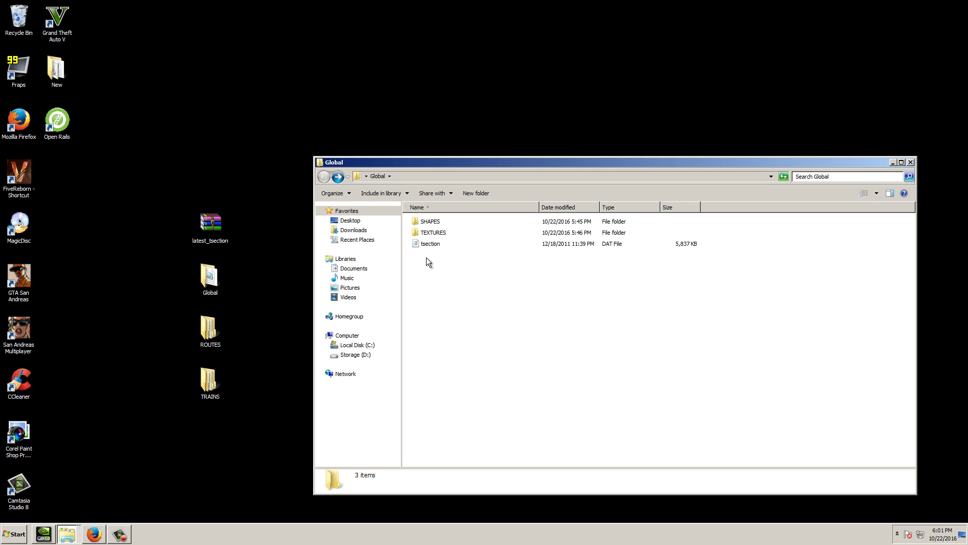
pyautogui.doubleClick(422, 235)
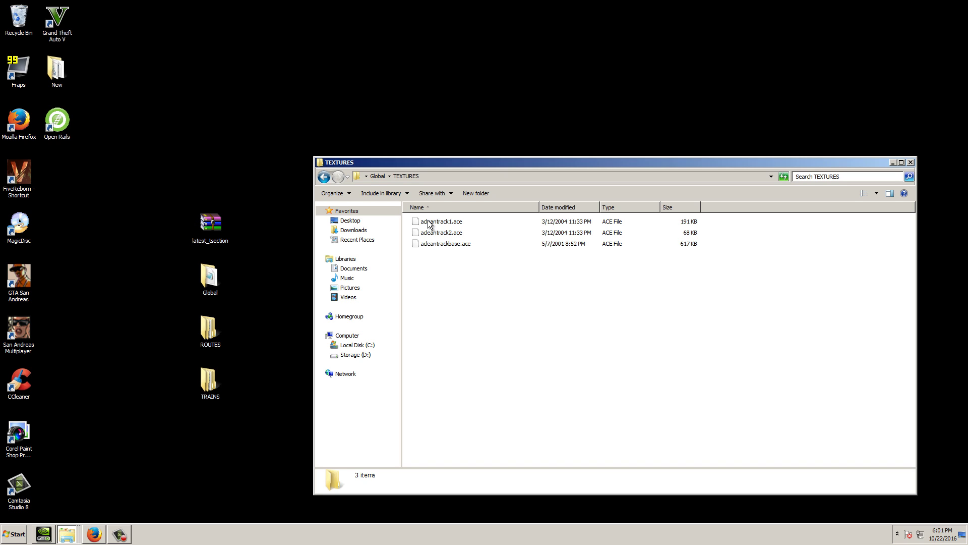
pyautogui.click(325, 177)
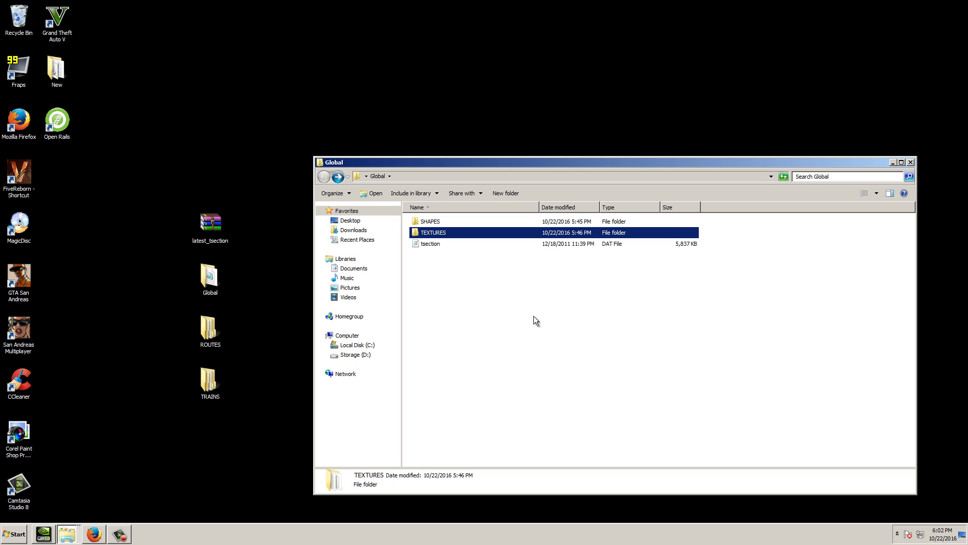
# Look through the shape files in SHAPES, go back up to Global and close its window.
pyautogui.doubleClick(432, 221)
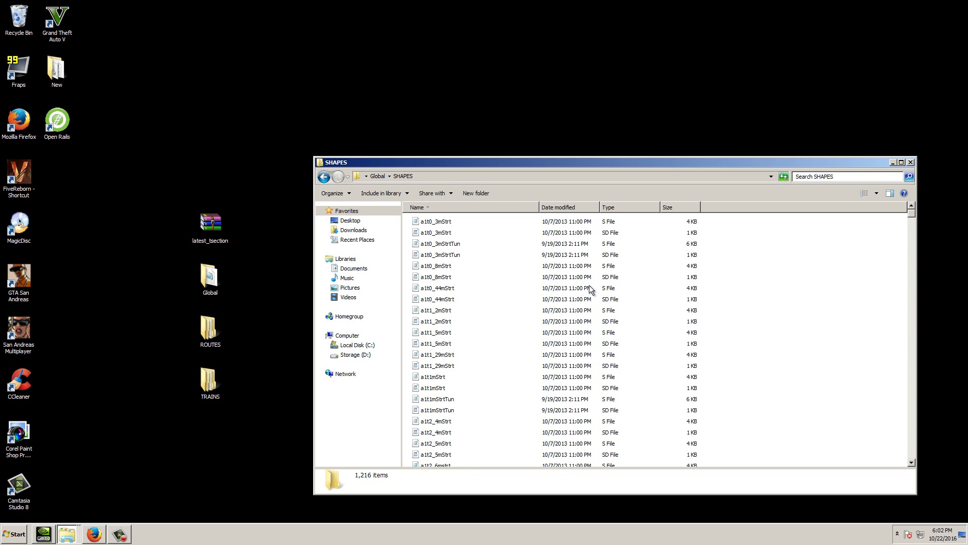
pyautogui.moveTo(713, 225); pyautogui.dragTo(456, 298)
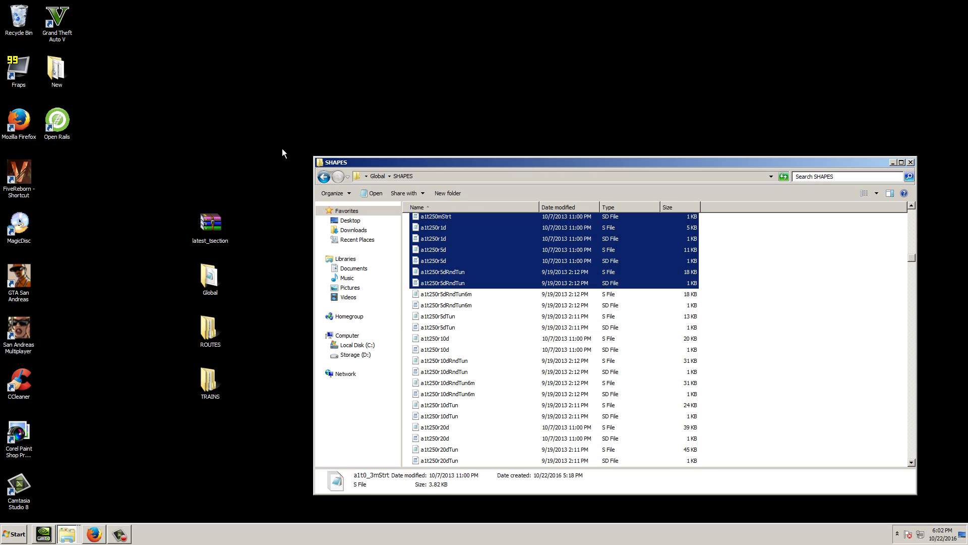
pyautogui.click(323, 176)
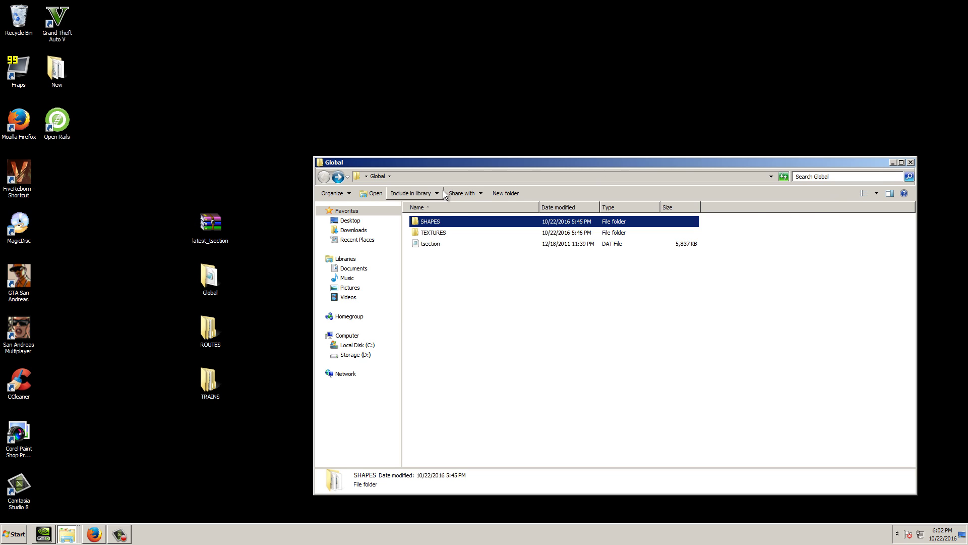
pyautogui.doubleClick(436, 223)
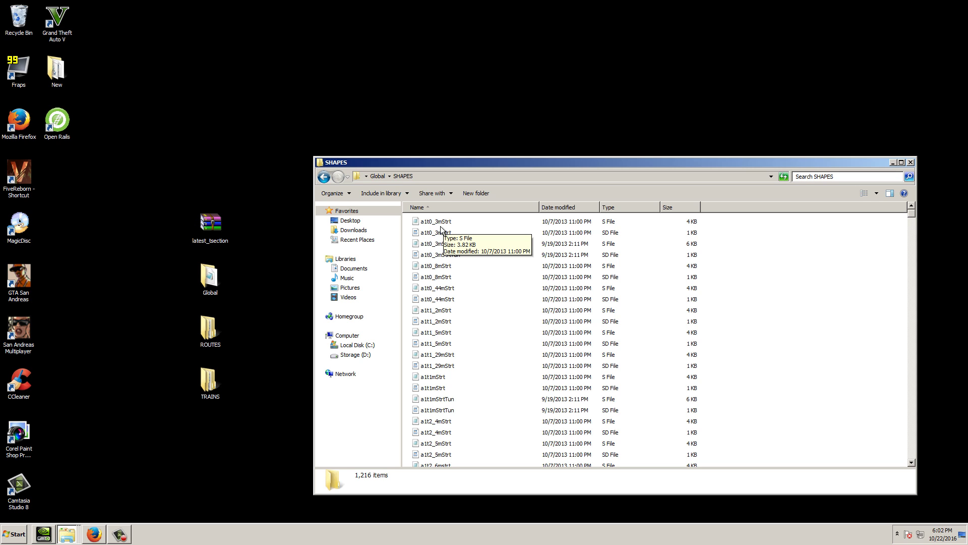
pyautogui.press('BackSpace')
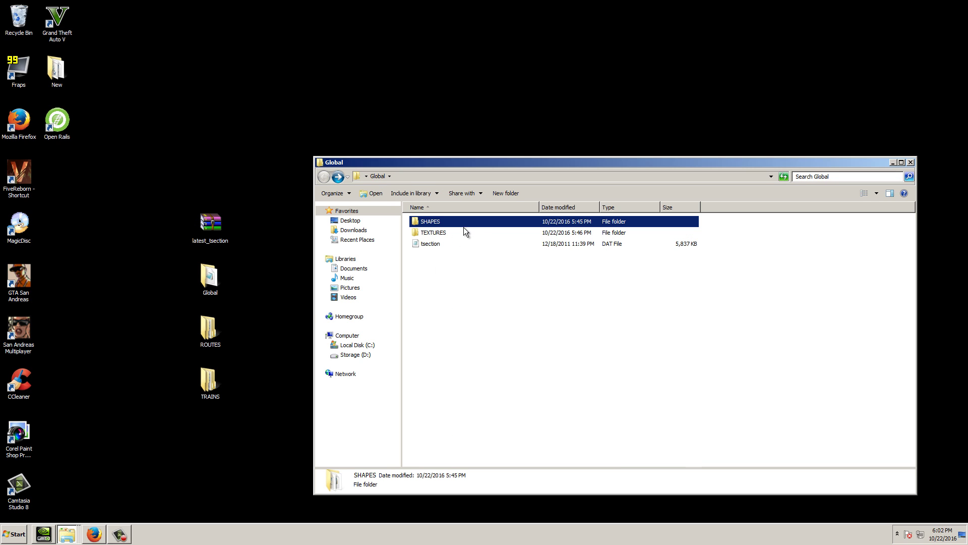
pyautogui.click(910, 162)
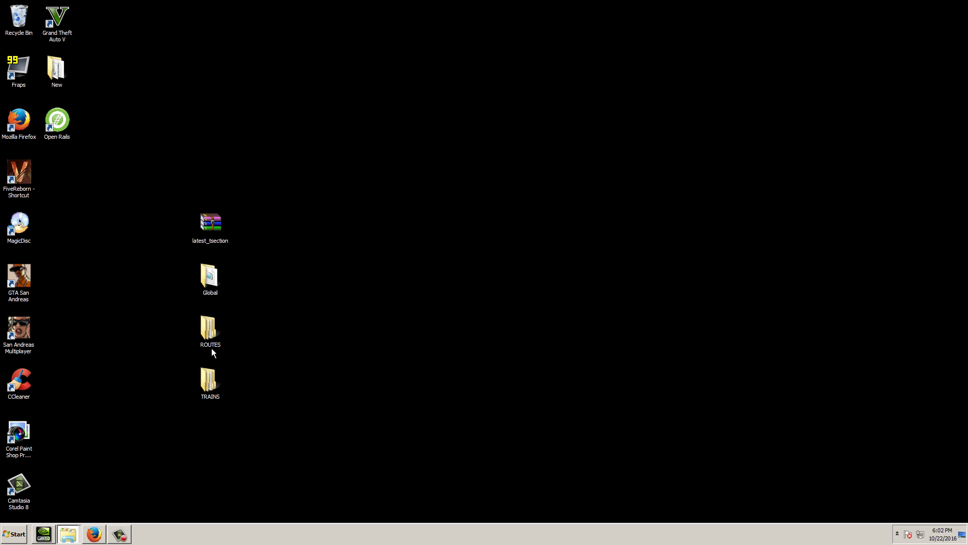
pyautogui.doubleClick(207, 347)
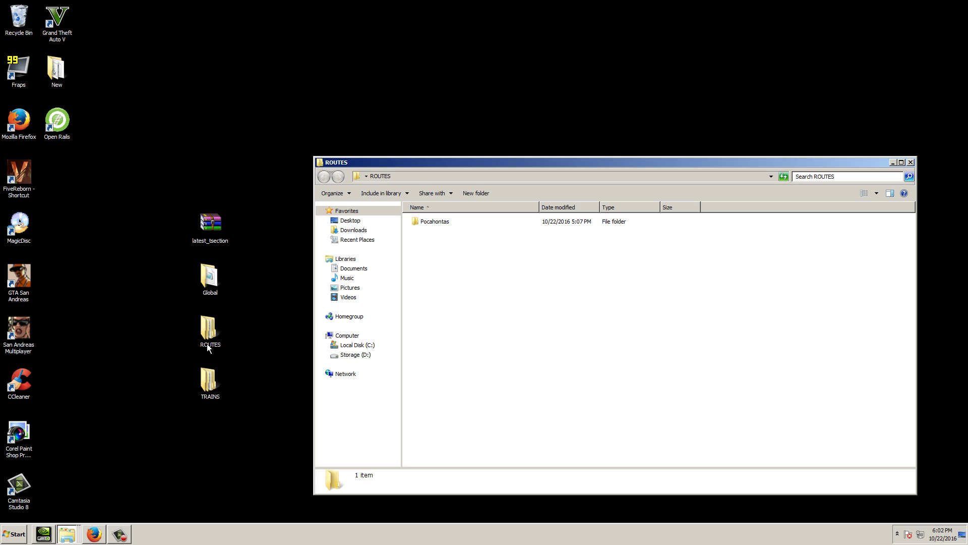
pyautogui.doubleClick(431, 222)
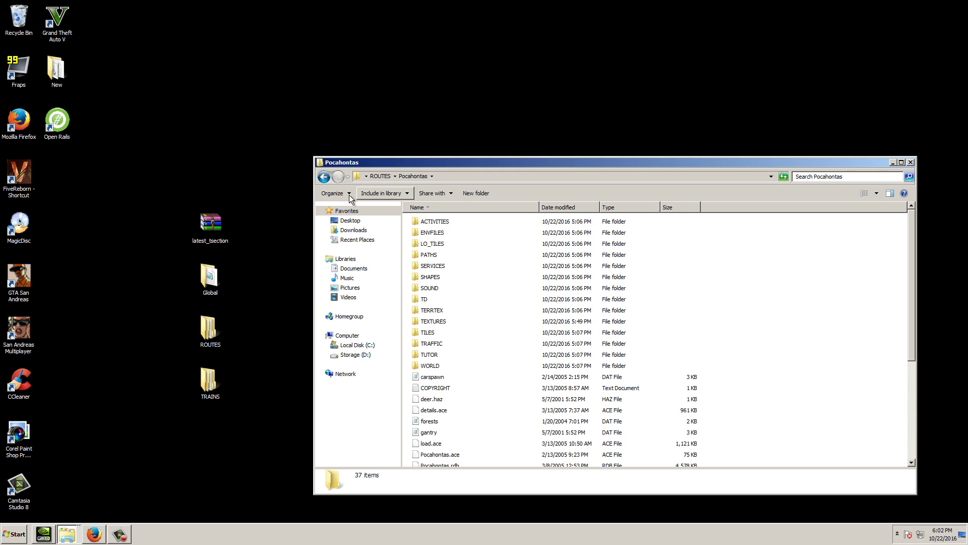
pyautogui.click(324, 182)
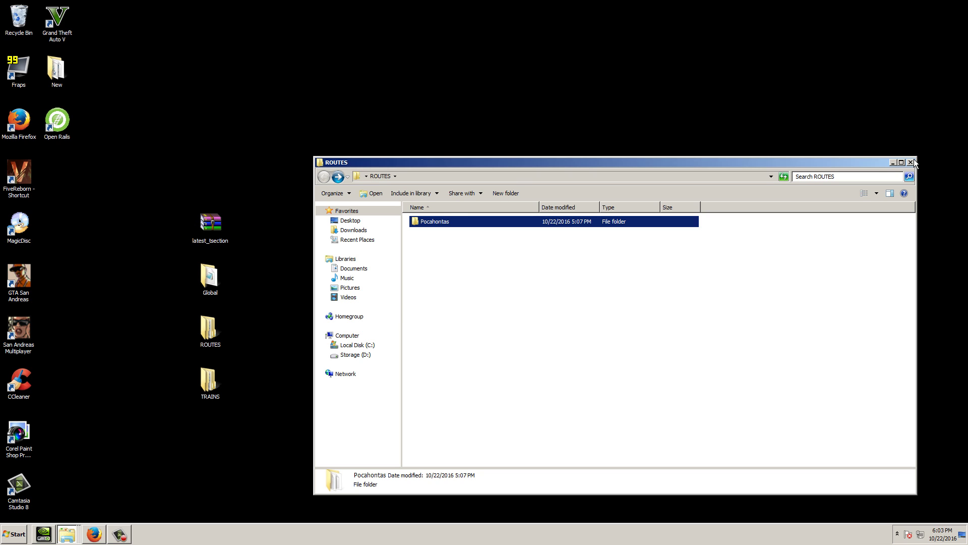
pyautogui.doubleClick(436, 221)
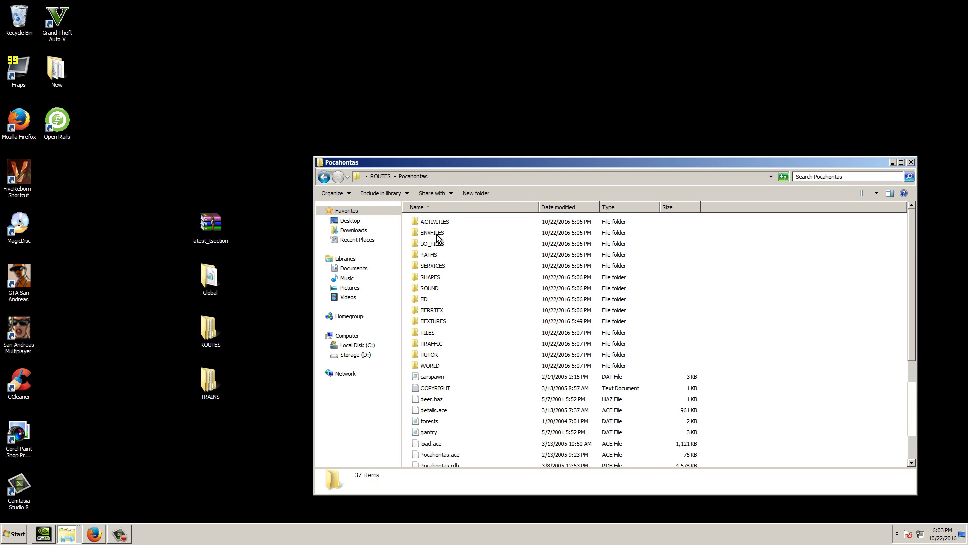
pyautogui.doubleClick(431, 322)
pyautogui.scroll(-20, 433, 327)
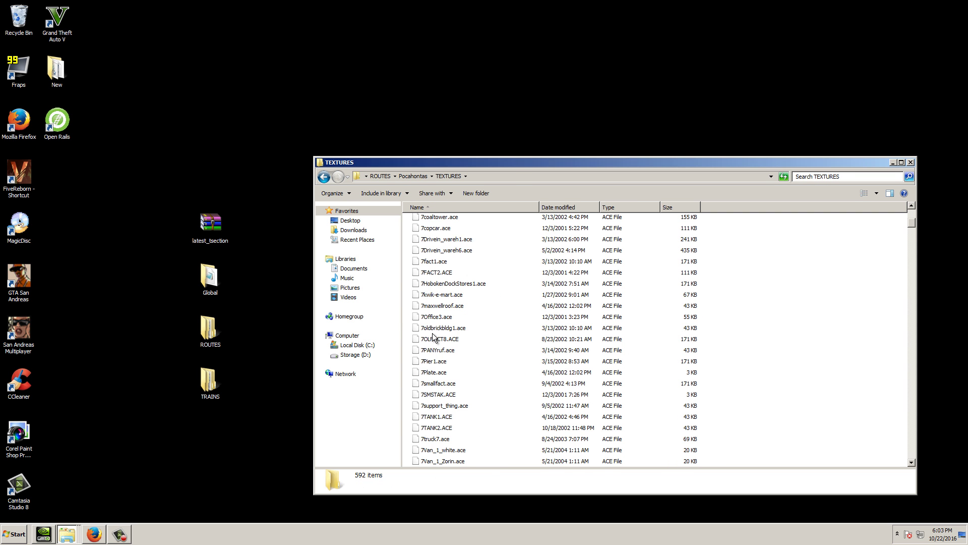
pyautogui.scroll(2, 433, 333)
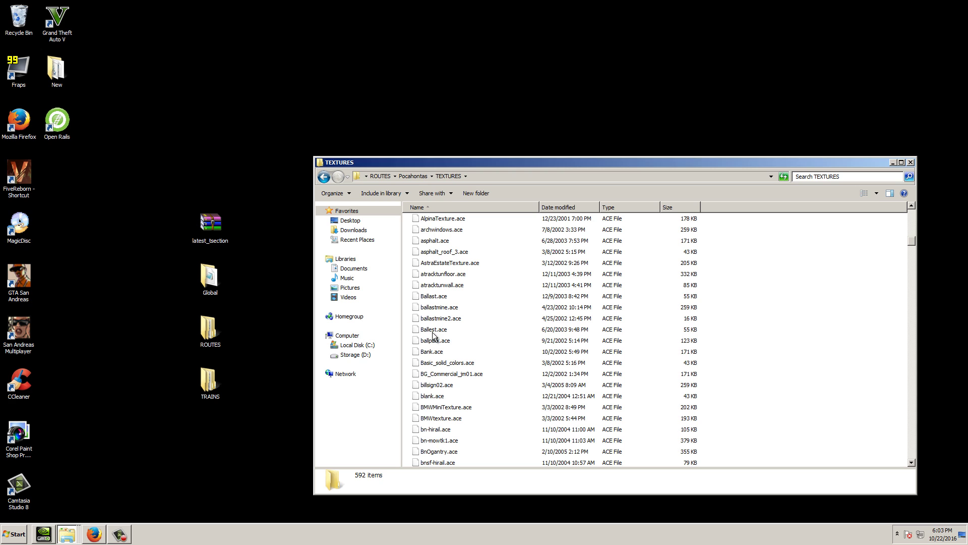
pyautogui.scroll(2, 432, 302)
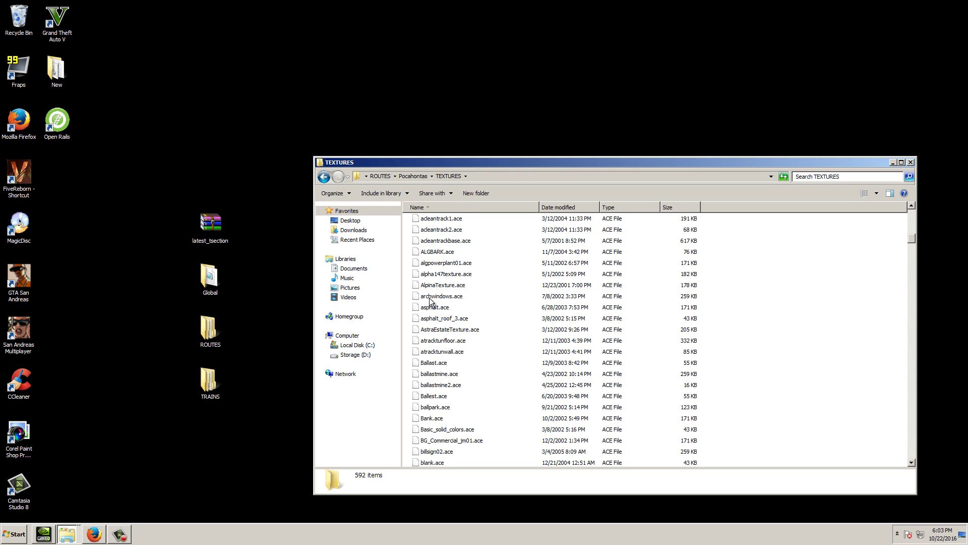
pyautogui.scroll(2, 430, 301)
pyautogui.click(441, 286)
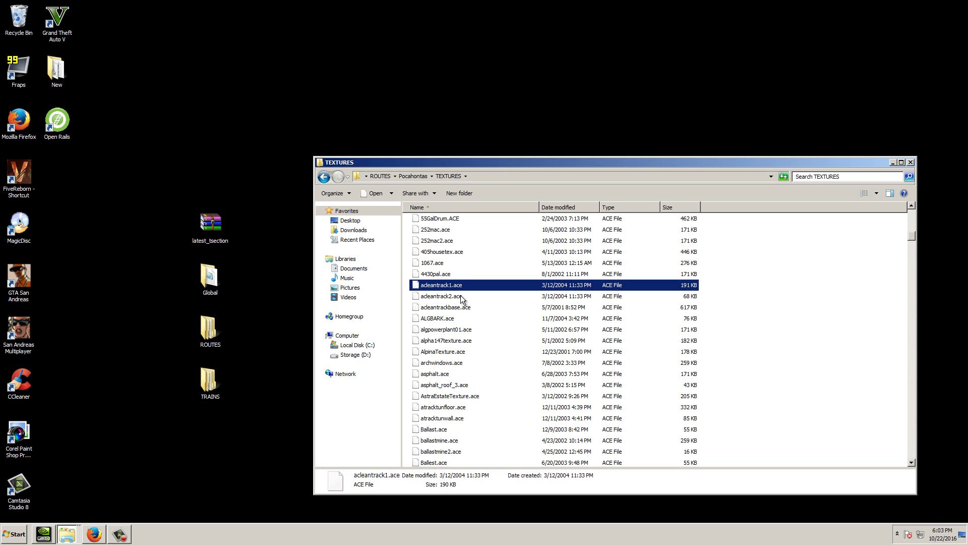
pyautogui.click(434, 299)
pyautogui.click(436, 309)
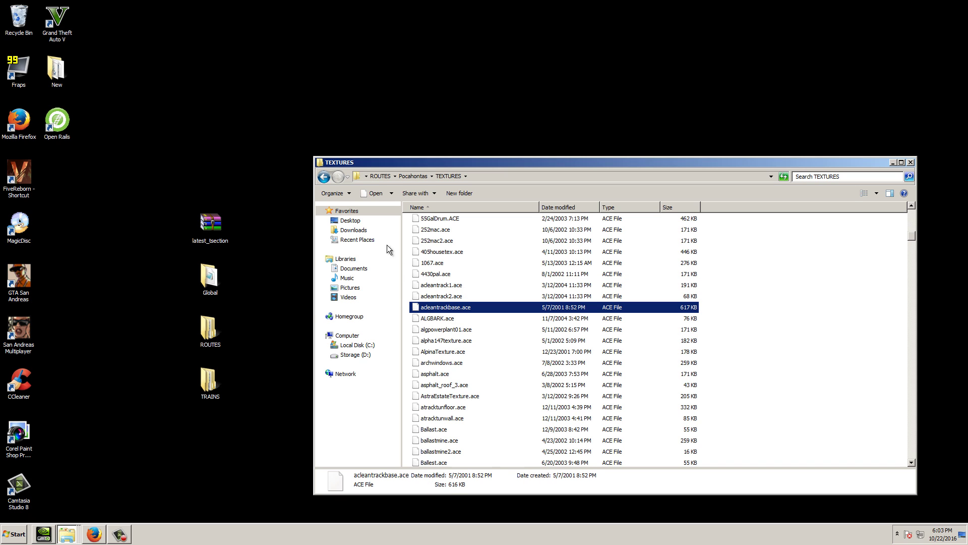
pyautogui.click(324, 178)
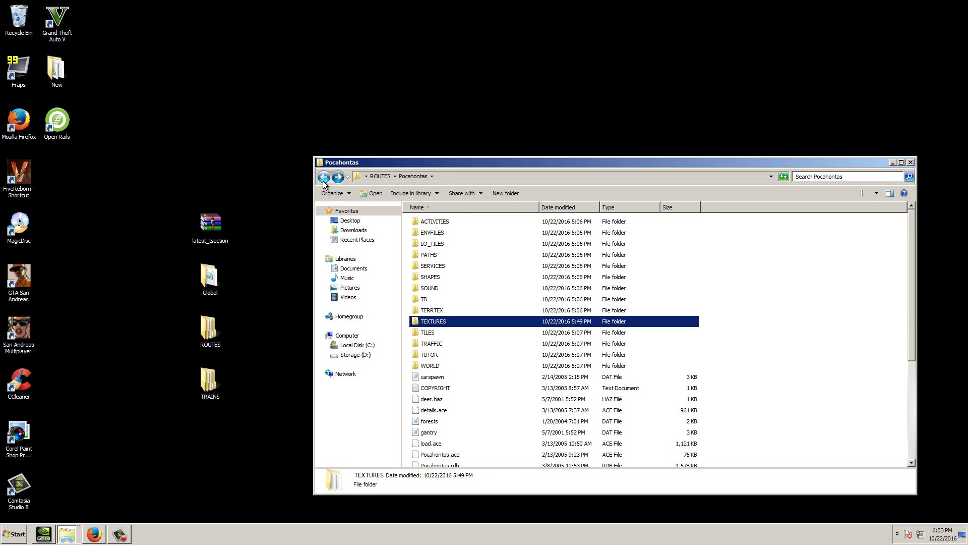
pyautogui.click(910, 162)
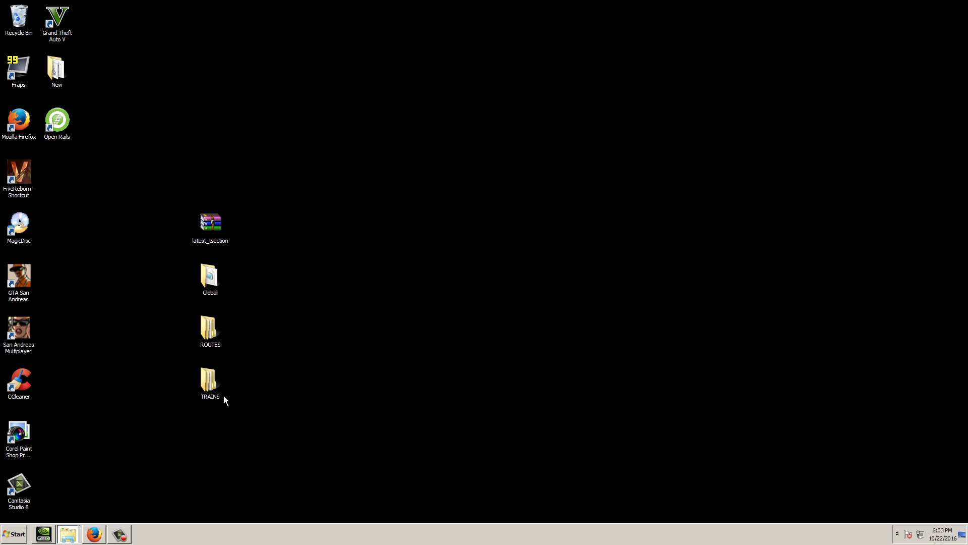
pyautogui.doubleClick(206, 373)
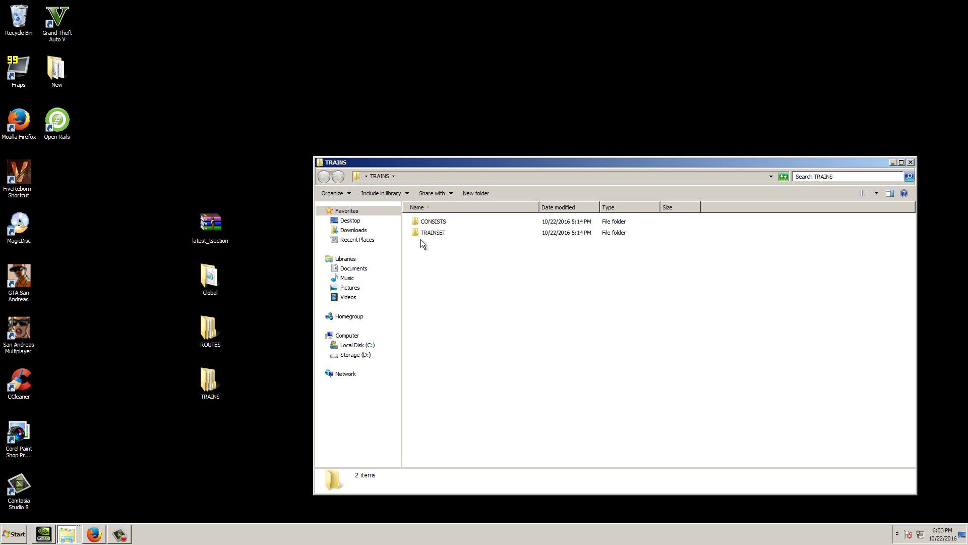
pyautogui.click(425, 232)
pyautogui.doubleClick(430, 223)
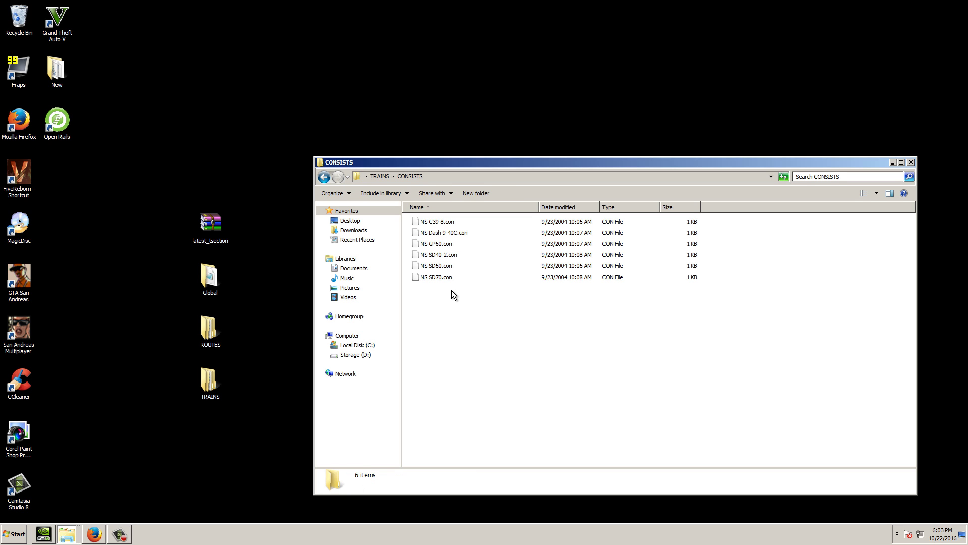
pyautogui.click(323, 177)
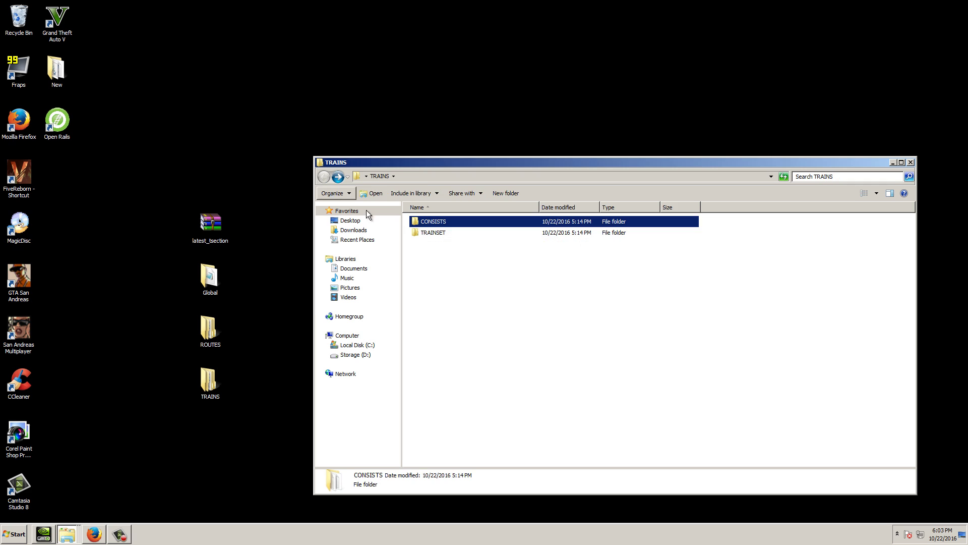
pyautogui.doubleClick(434, 232)
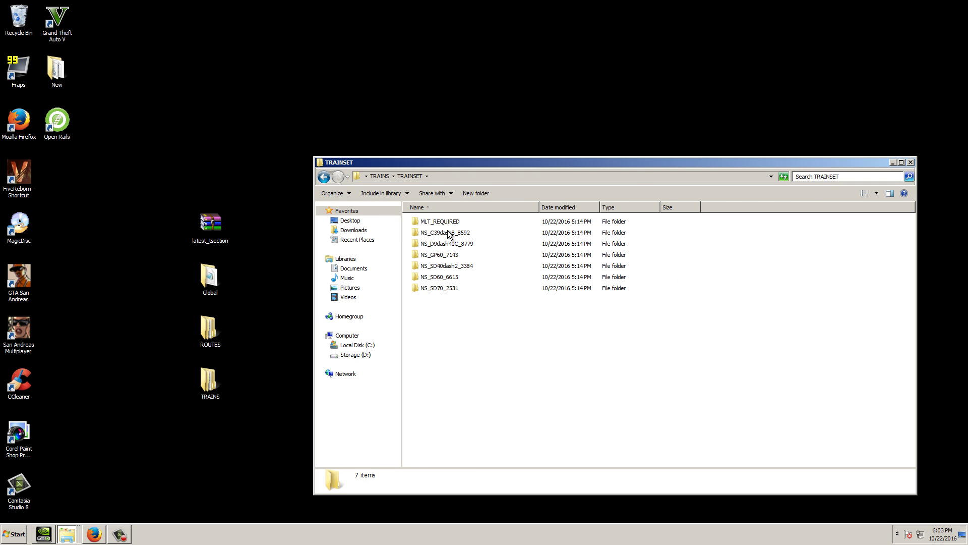
pyautogui.moveTo(439, 293); pyautogui.dragTo(431, 222)
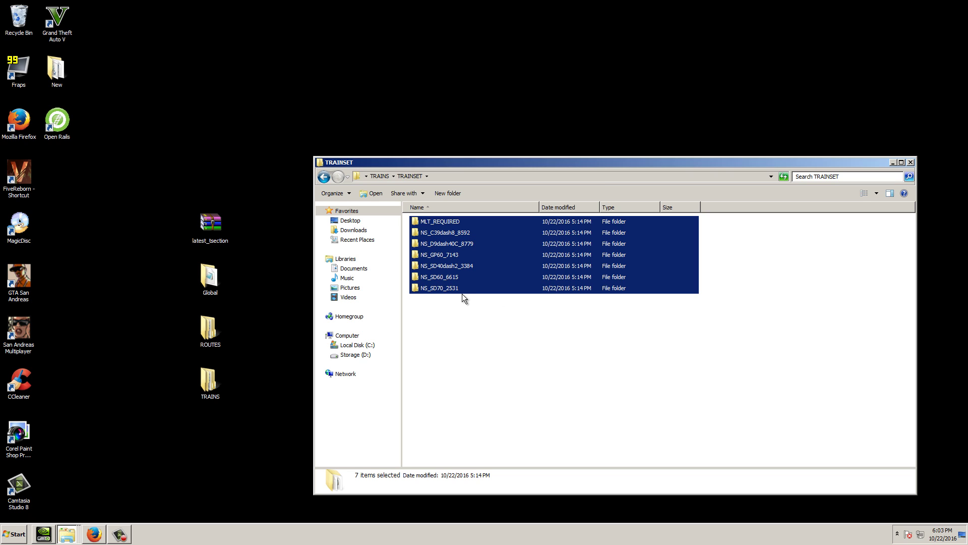
pyautogui.moveTo(456, 289)
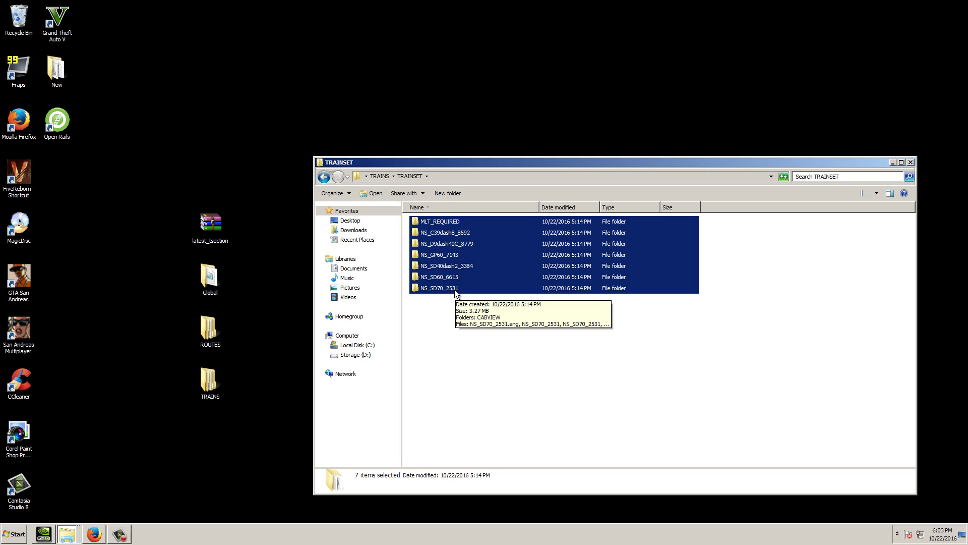
pyautogui.click(324, 177)
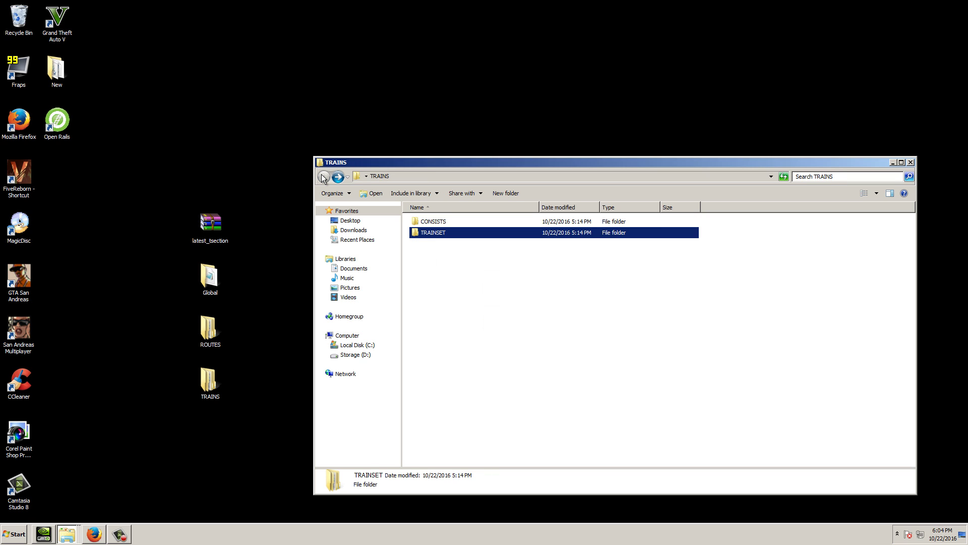
pyautogui.click(911, 162)
pyautogui.doubleClick(207, 275)
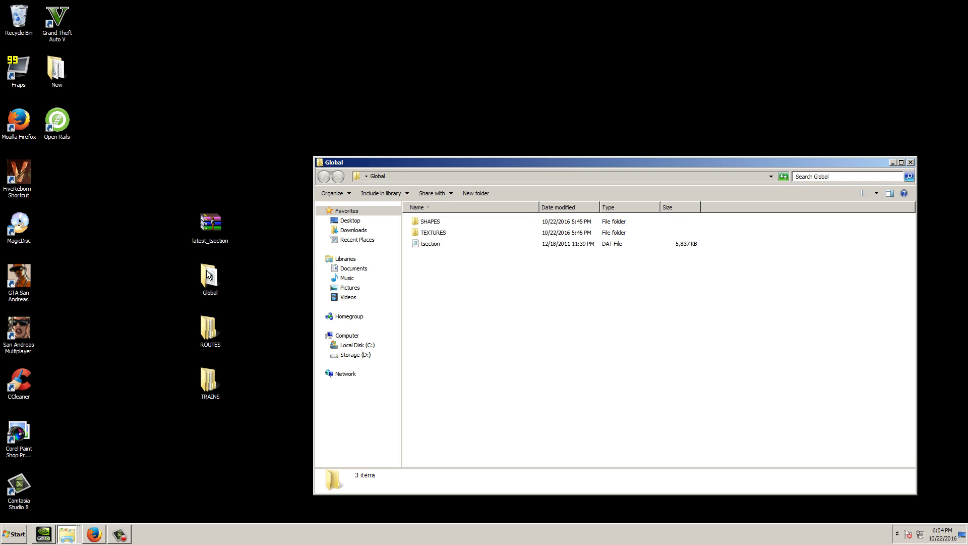
pyautogui.click(426, 247)
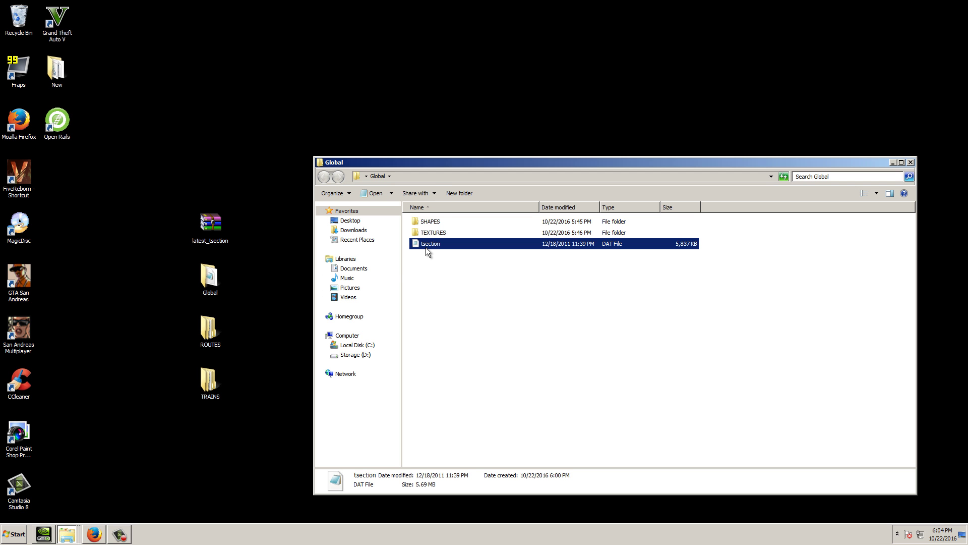
pyautogui.click(431, 226)
pyautogui.doubleClick(431, 225)
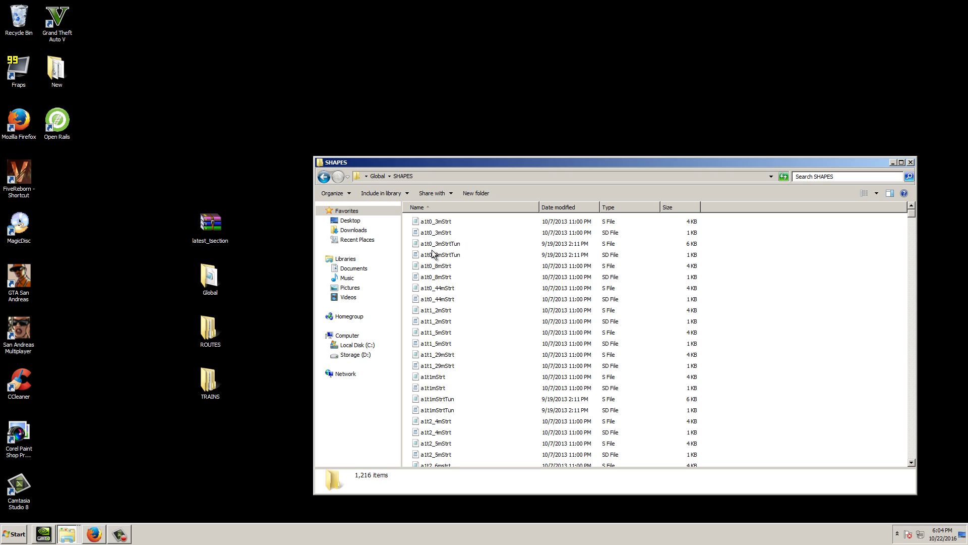
pyautogui.click(324, 177)
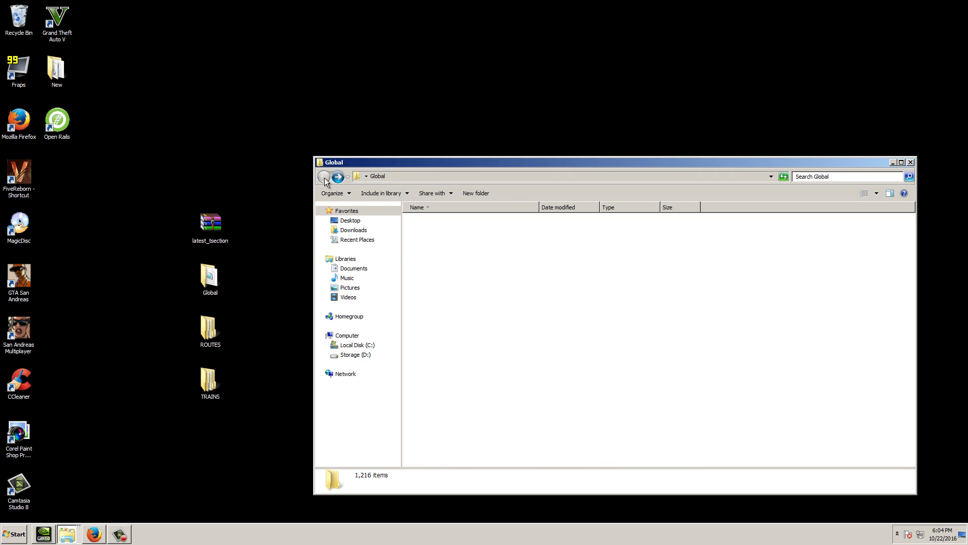
pyautogui.click(428, 233)
pyautogui.doubleClick(428, 233)
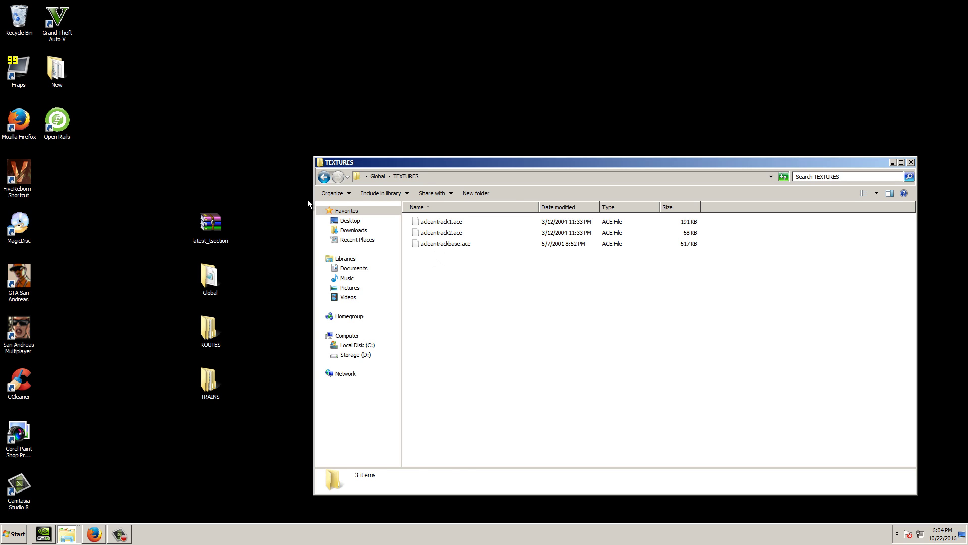
pyautogui.click(910, 163)
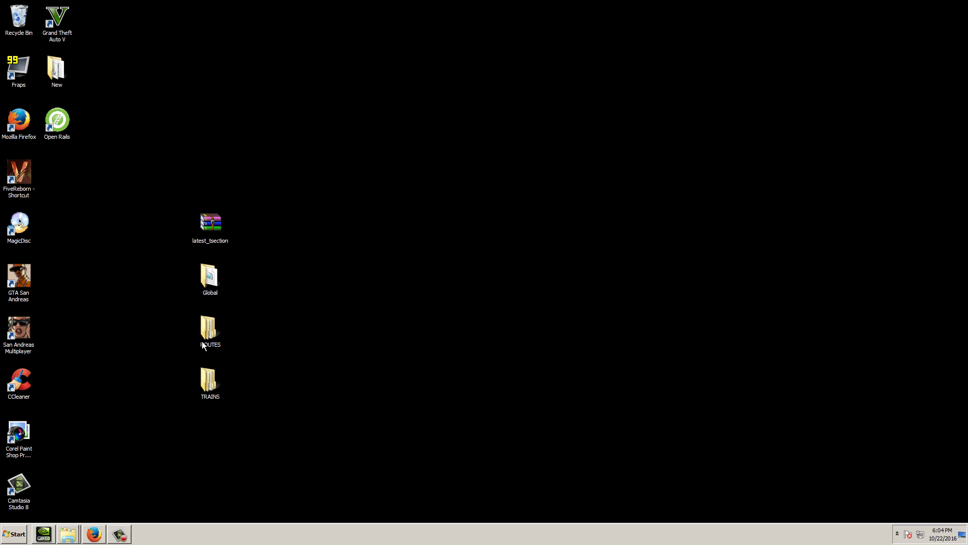
# Open and close the ROUTES and TRAINS desktop folders to check their contents.
pyautogui.doubleClick(208, 331)
pyautogui.click(911, 162)
pyautogui.doubleClick(202, 389)
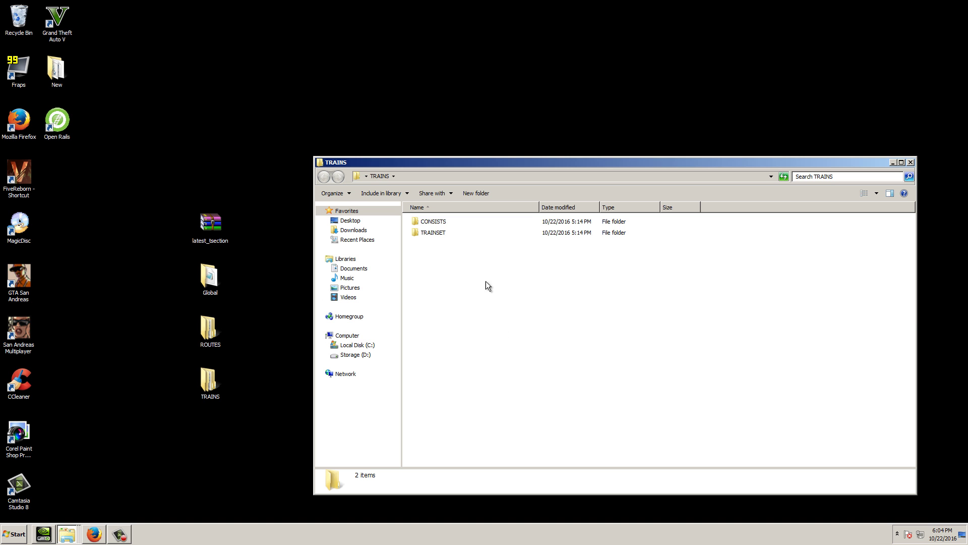
pyautogui.click(910, 162)
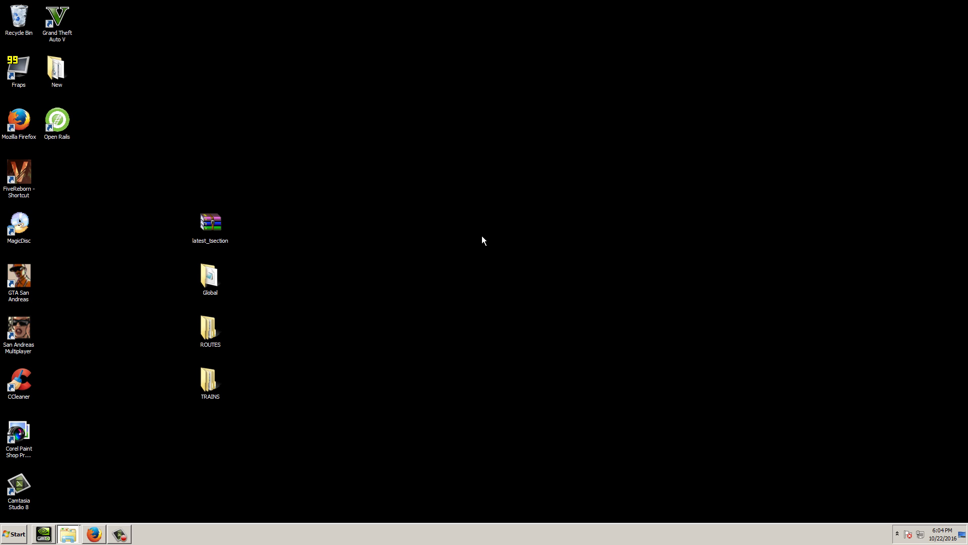
# Inspect the TRAINSET folder inside TRAINS, then close the window.
pyautogui.doubleClick(197, 389)
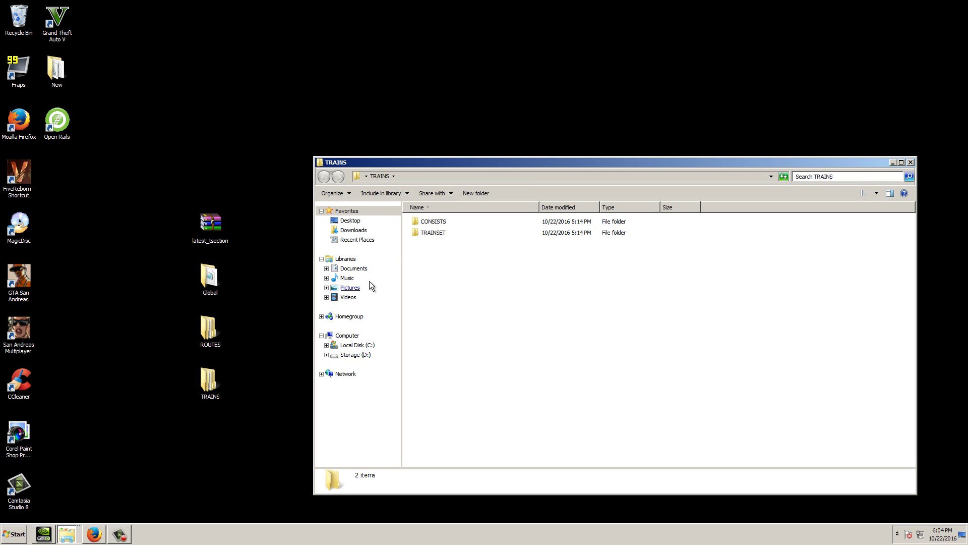
pyautogui.click(418, 237)
pyautogui.doubleClick(419, 238)
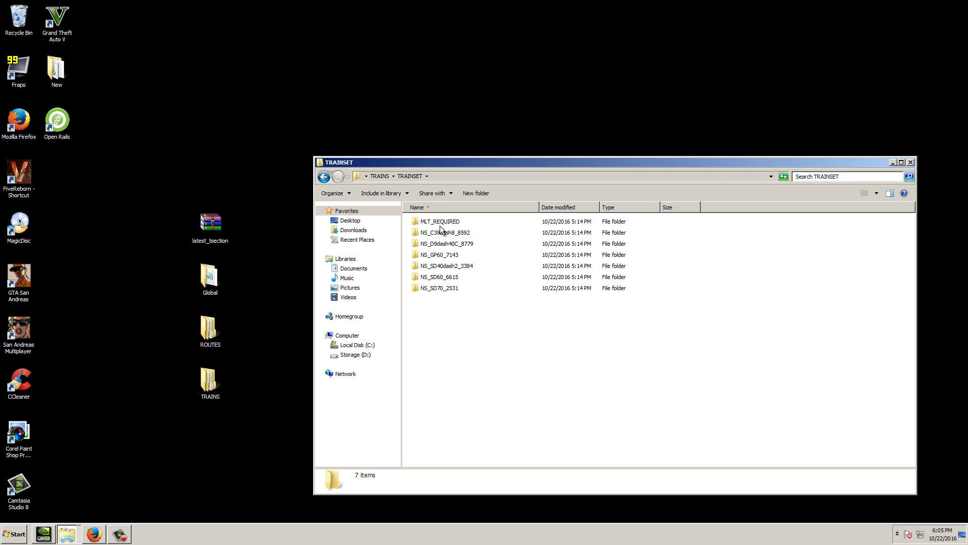
pyautogui.click(911, 162)
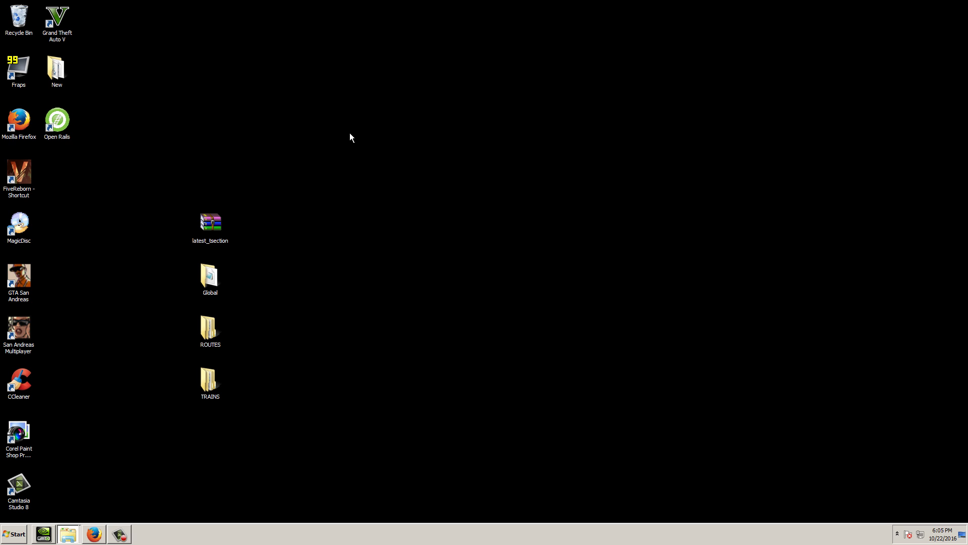
# Create a new desktop folder named SOUND and confirm it is empty.
pyautogui.rightClick(202, 422)
pyautogui.moveTo(272, 384)
pyautogui.click(329, 386)
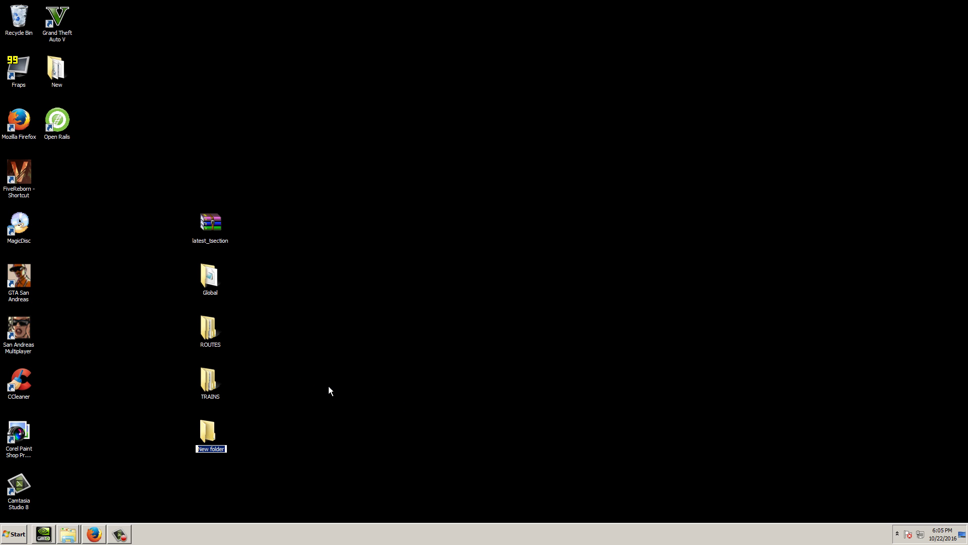
pyautogui.write('SOUND')
pyautogui.press('Return')
pyautogui.doubleClick(213, 430)
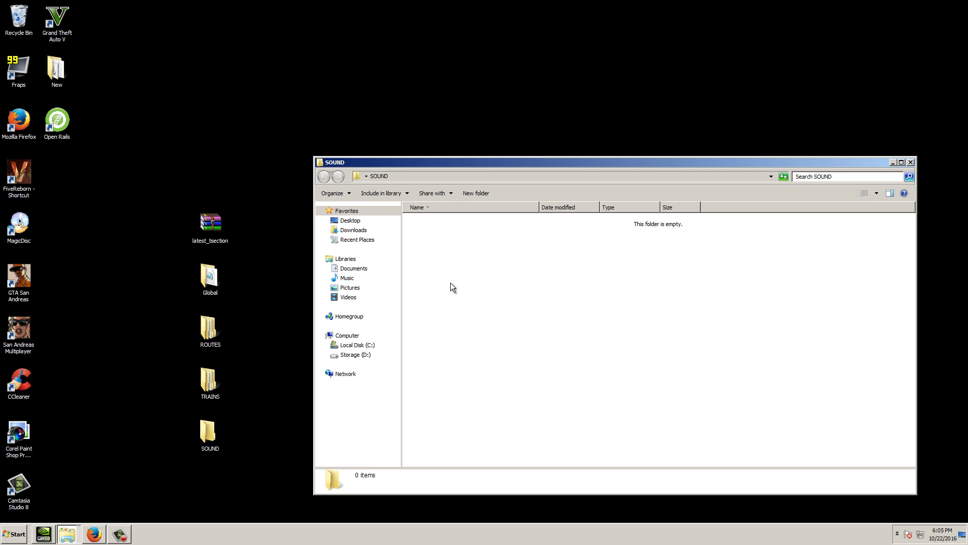
pyautogui.click(910, 163)
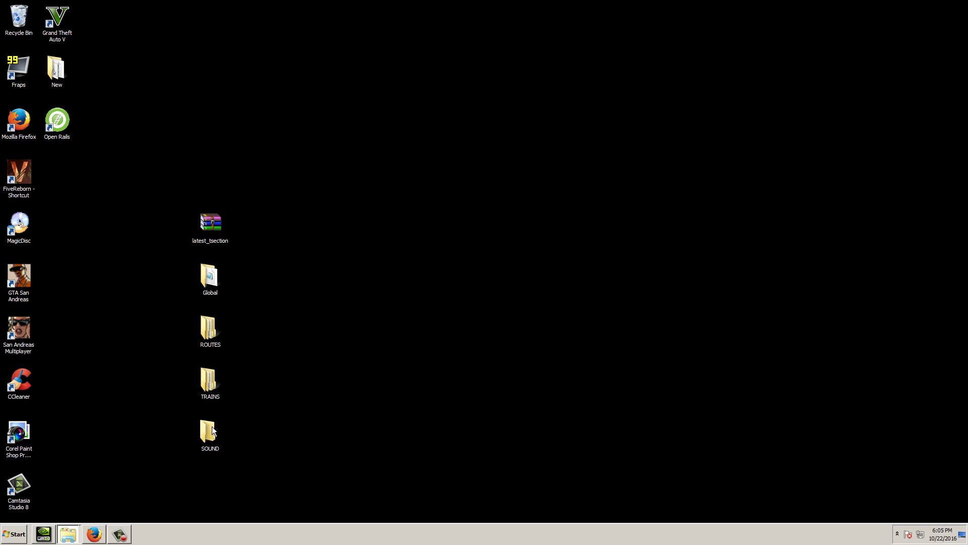
# Delete SOUND, empty the Recycle Bin, and select Global, ROUTES and TRAINS.
pyautogui.moveTo(163, 376); pyautogui.dragTo(17, 23)
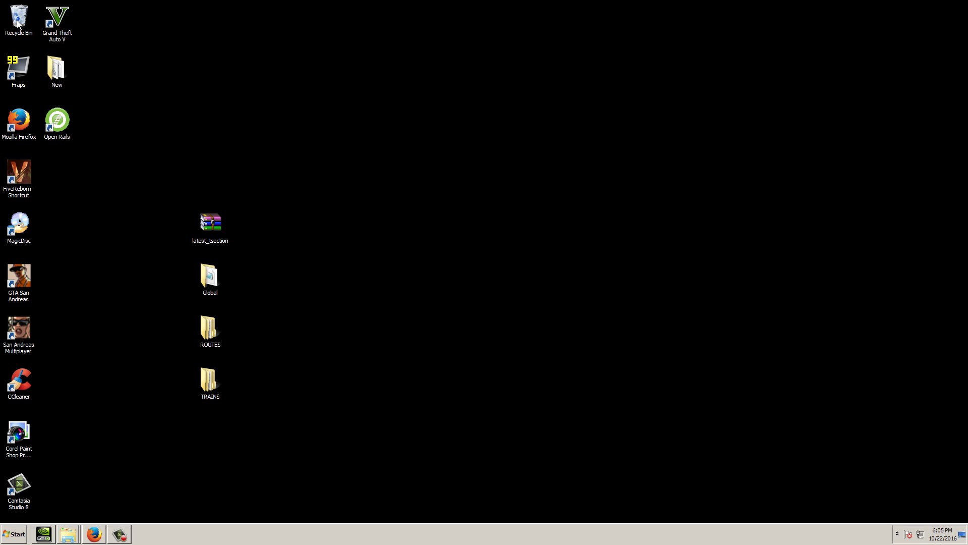
pyautogui.rightClick(18, 23)
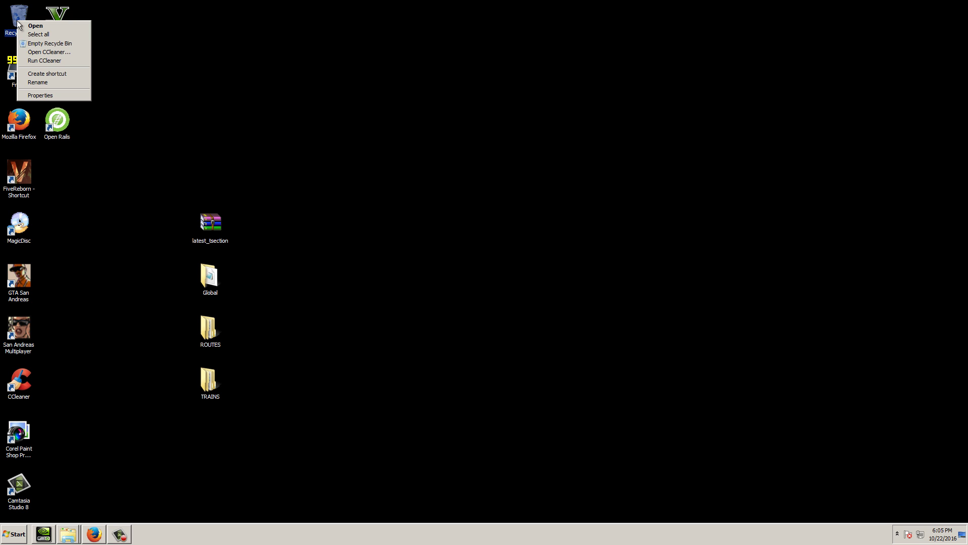
pyautogui.click(40, 44)
pyautogui.click(513, 273)
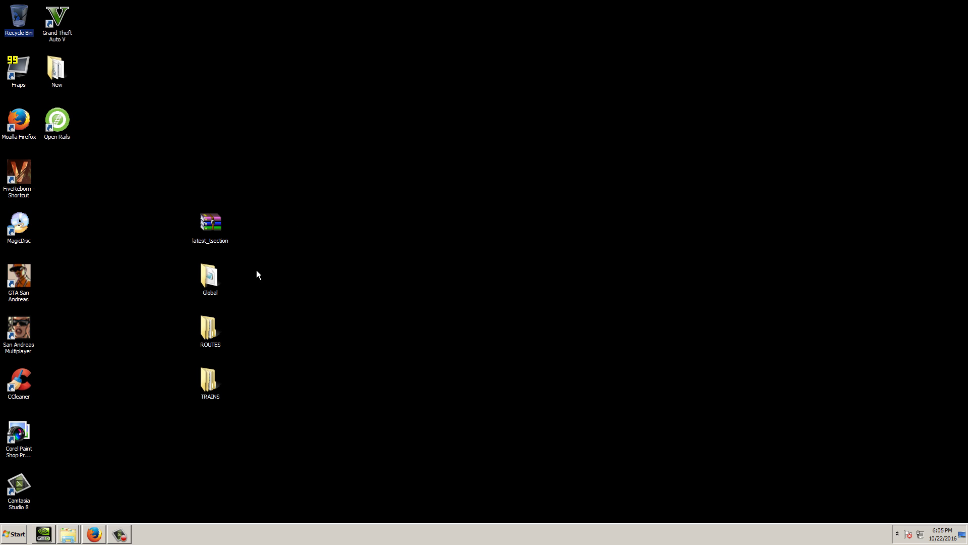
pyautogui.moveTo(256, 271); pyautogui.dragTo(182, 419)
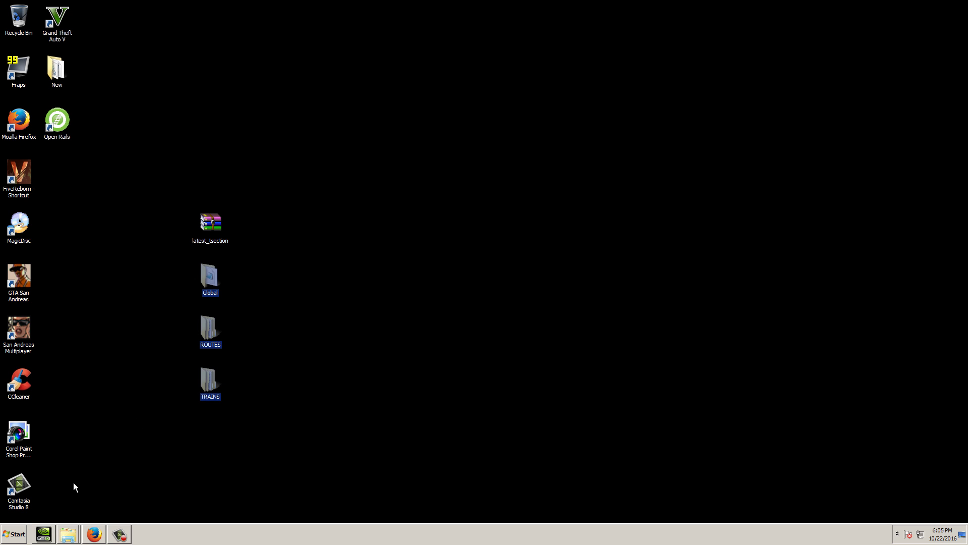
# Browse to C:\Program Files (x86)\Open Rails in a Computer window.
pyautogui.click(14, 534)
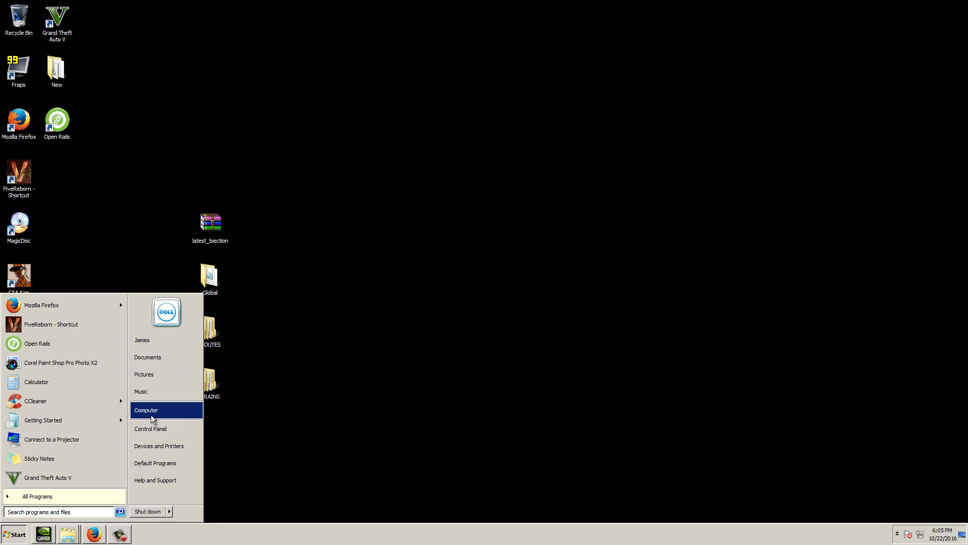
pyautogui.click(150, 412)
pyautogui.doubleClick(475, 228)
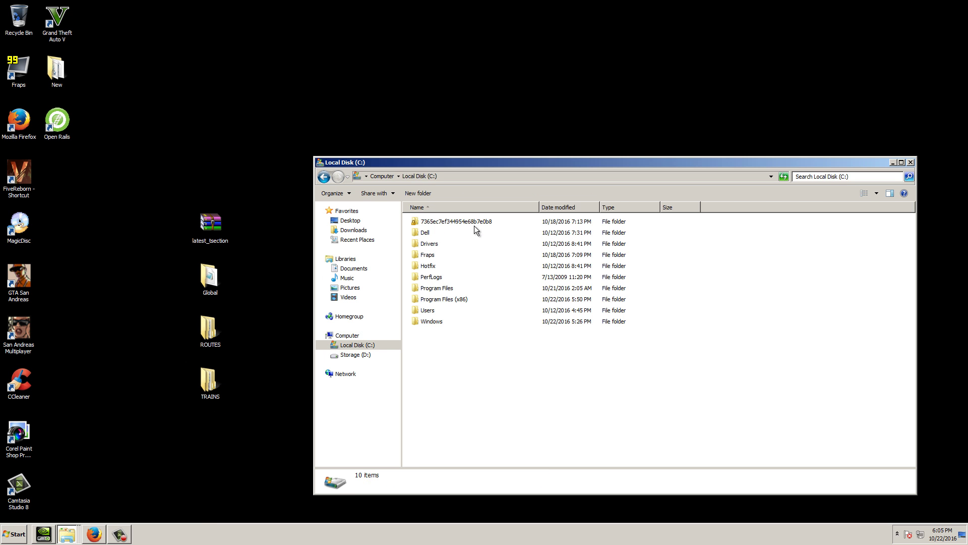
pyautogui.doubleClick(441, 300)
pyautogui.scroll(-3, 443, 305)
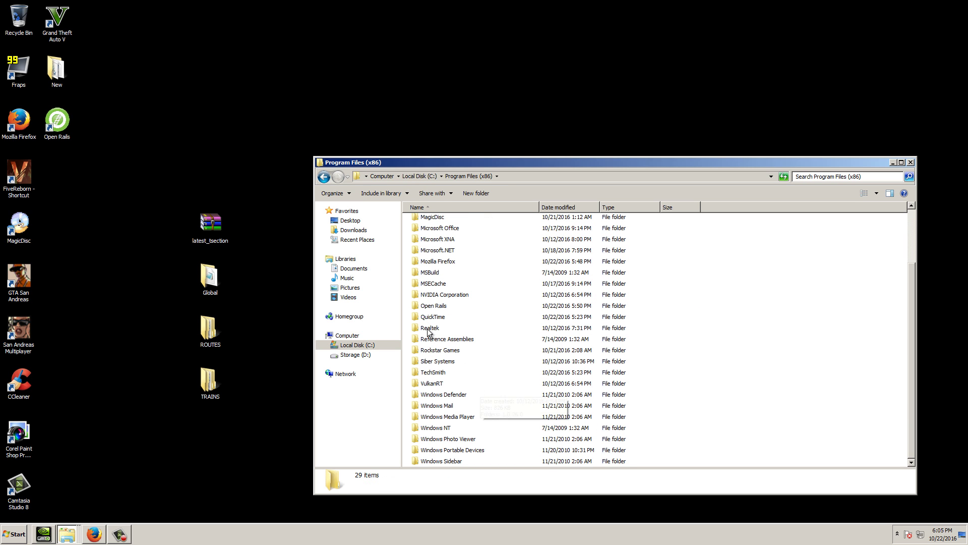
pyautogui.doubleClick(433, 306)
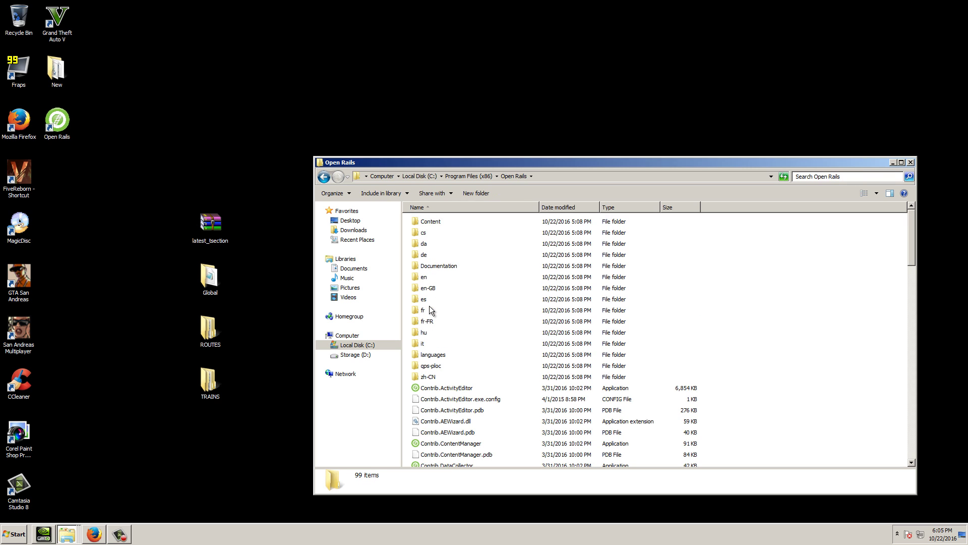
# Move the Global, ROUTES and TRAINS desktop folders into the Open Rails folder.
pyautogui.moveTo(267, 276); pyautogui.dragTo(204, 384)
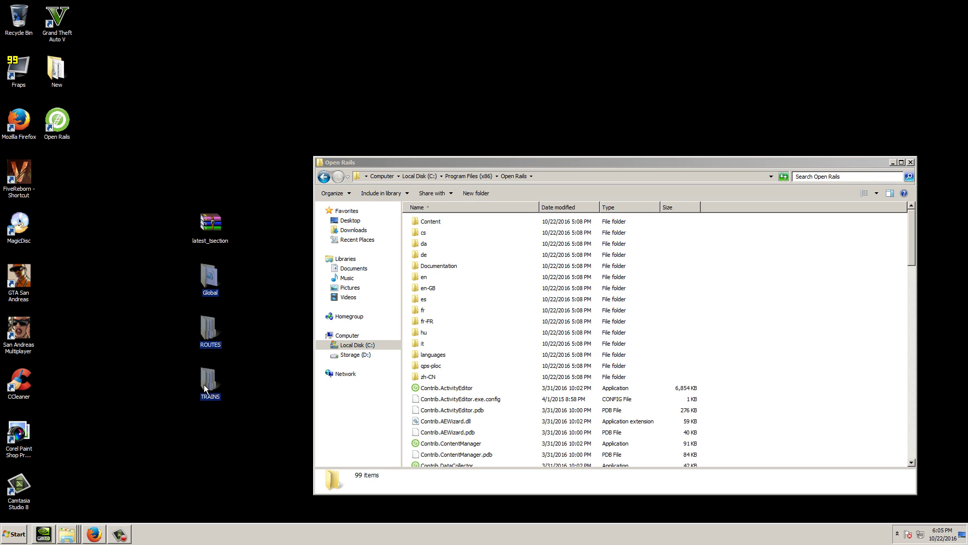
pyautogui.moveTo(832, 373); pyautogui.dragTo(838, 364)
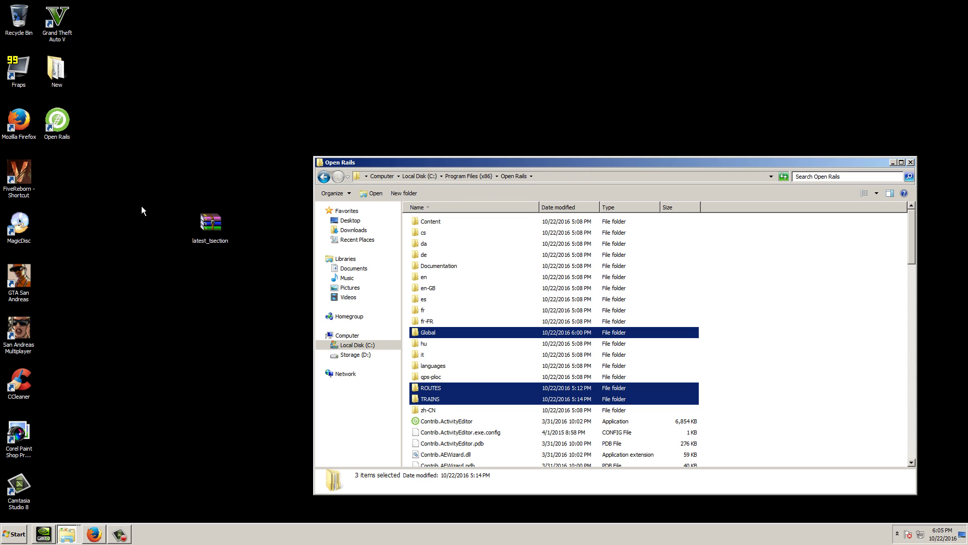
pyautogui.doubleClick(57, 123)
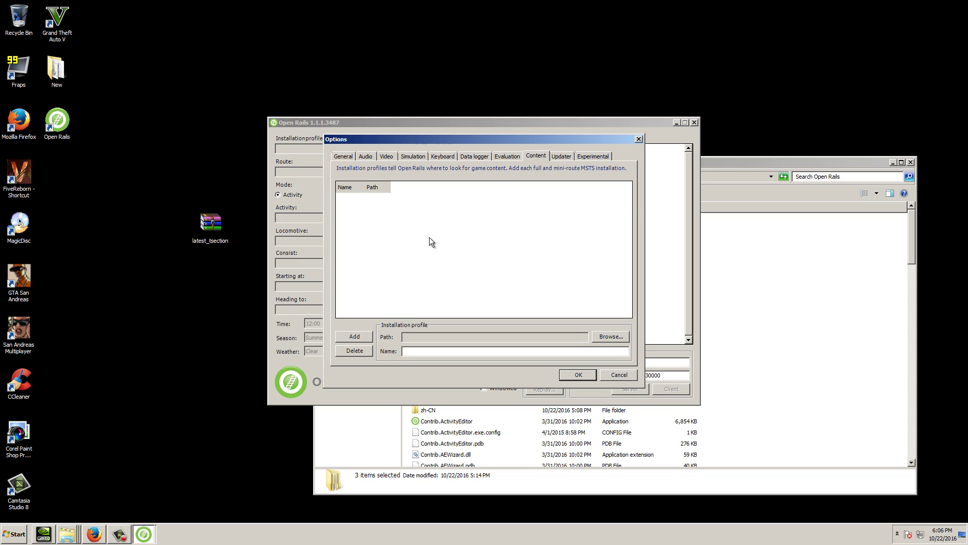
# Add an 'Open Rails' installation profile at C:\Program Files (x86)\Open Rails and save the options.
pyautogui.click(359, 337)
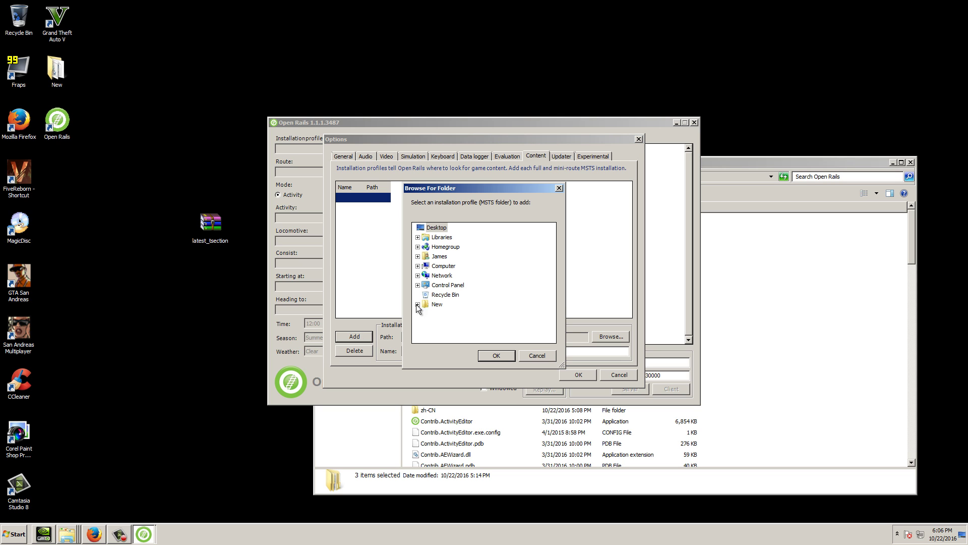
pyautogui.doubleClick(444, 266)
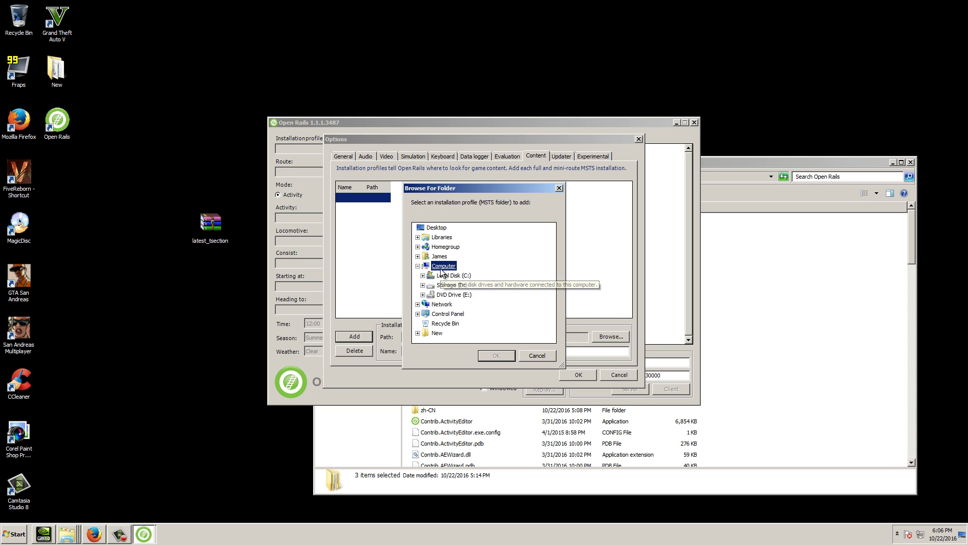
pyautogui.doubleClick(453, 275)
pyautogui.scroll(-2, 479, 310)
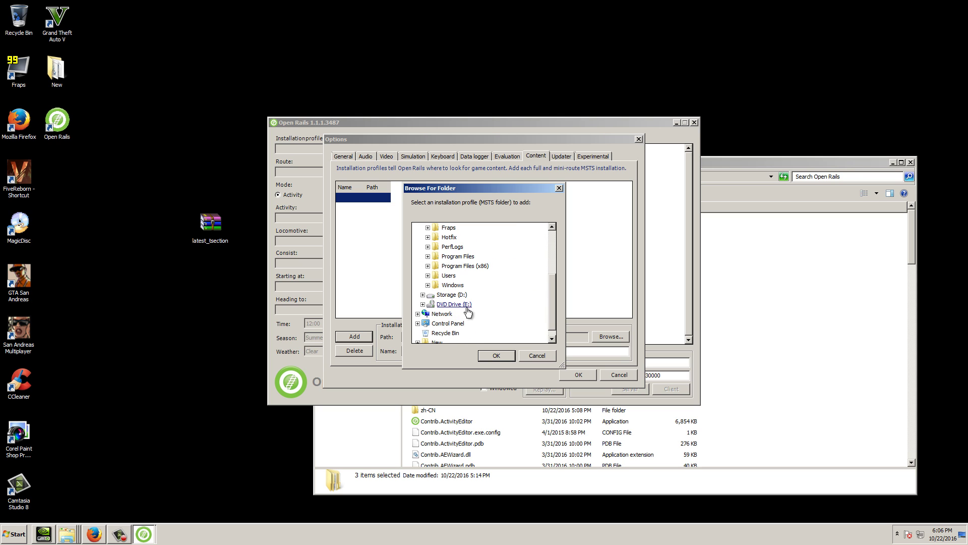
pyautogui.doubleClick(464, 266)
pyautogui.scroll(-5, 476, 298)
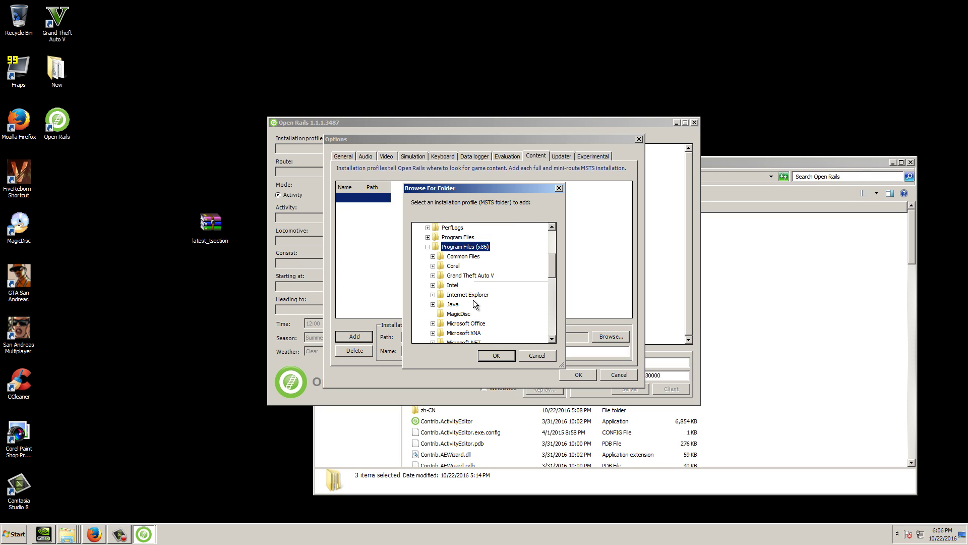
pyautogui.doubleClick(460, 304)
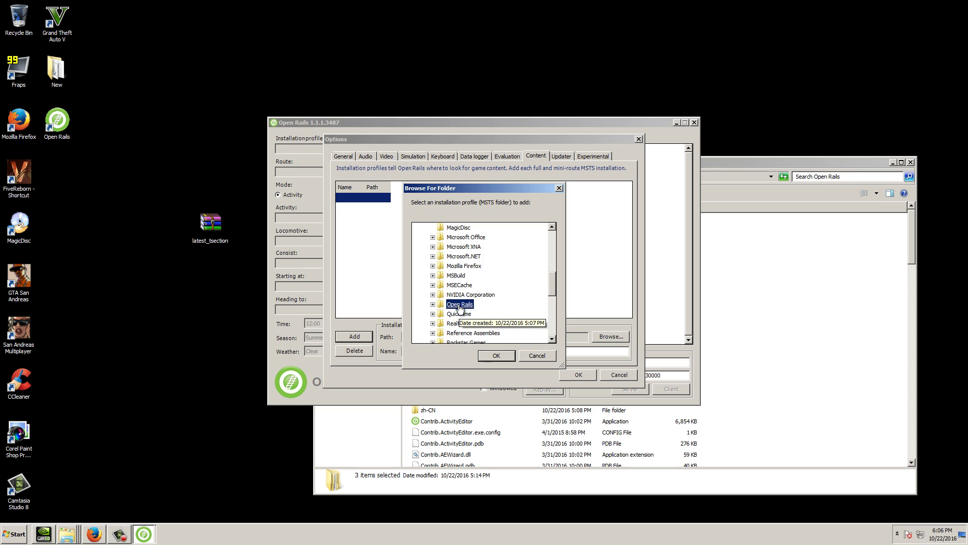
pyautogui.click(495, 355)
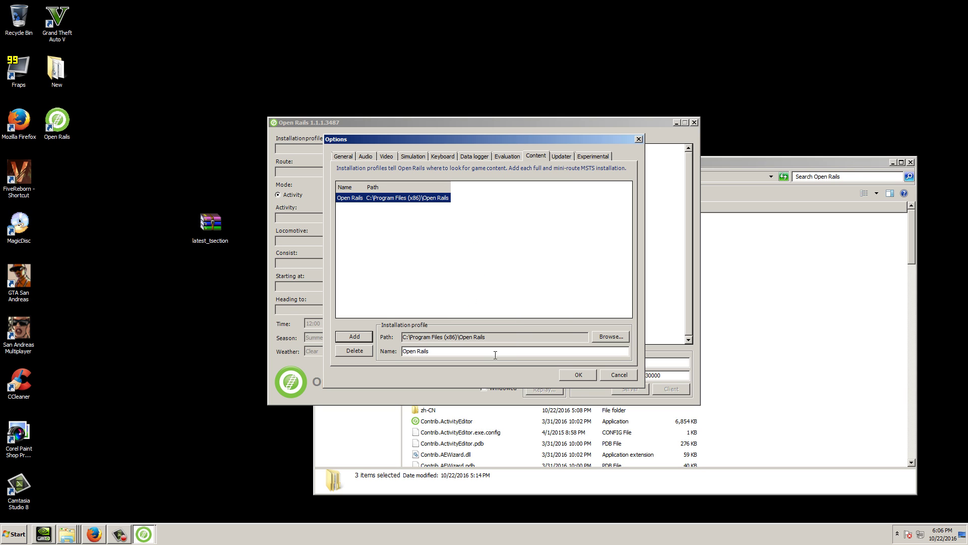
pyautogui.click(573, 374)
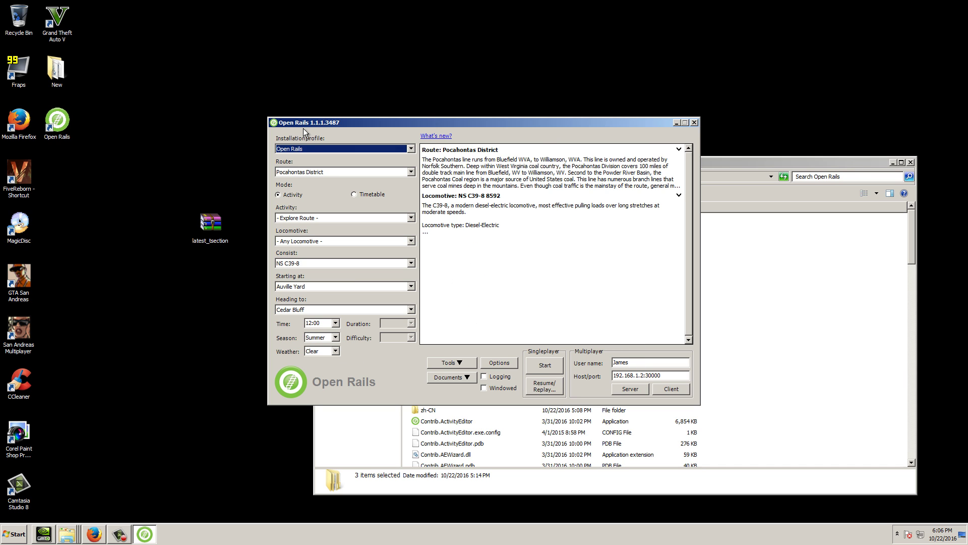
# Confirm Pocahontas District as the only route, keep the NS C39-8 consist, and list the starting locations.
pyautogui.click(305, 171)
pyautogui.click(305, 173)
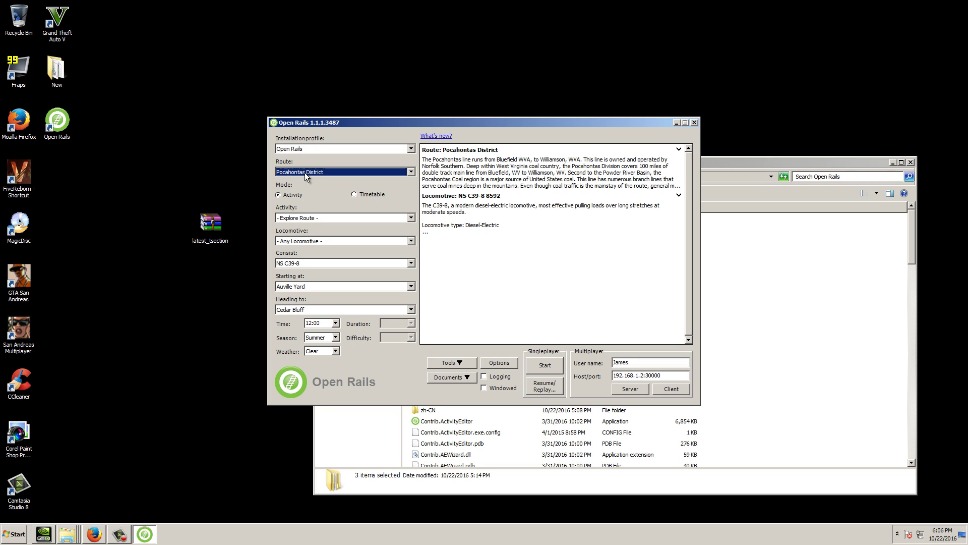
pyautogui.click(305, 263)
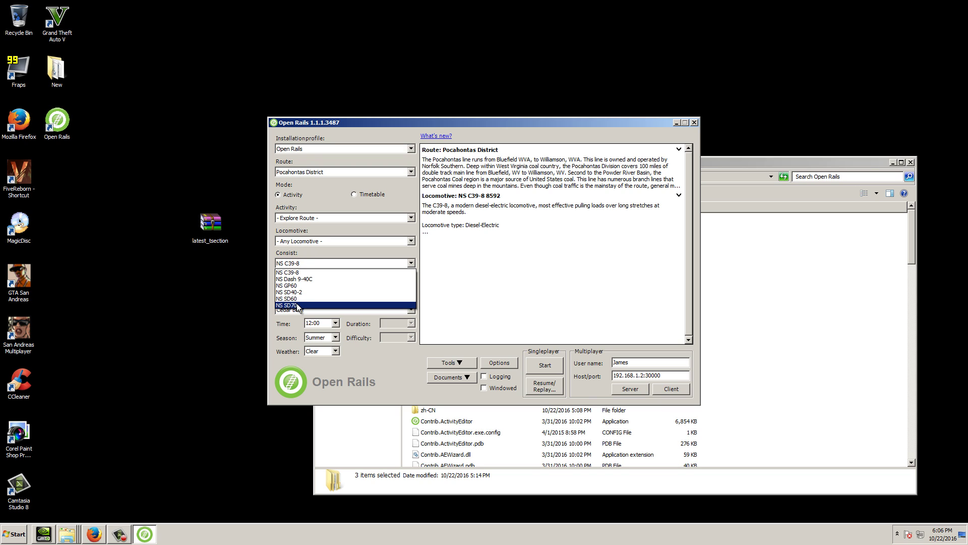
pyautogui.click(304, 268)
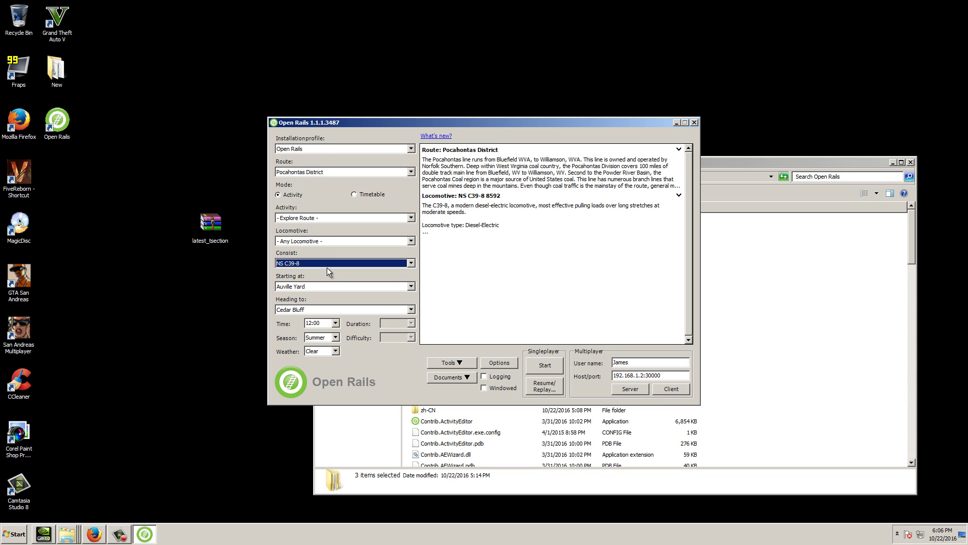
pyautogui.click(319, 286)
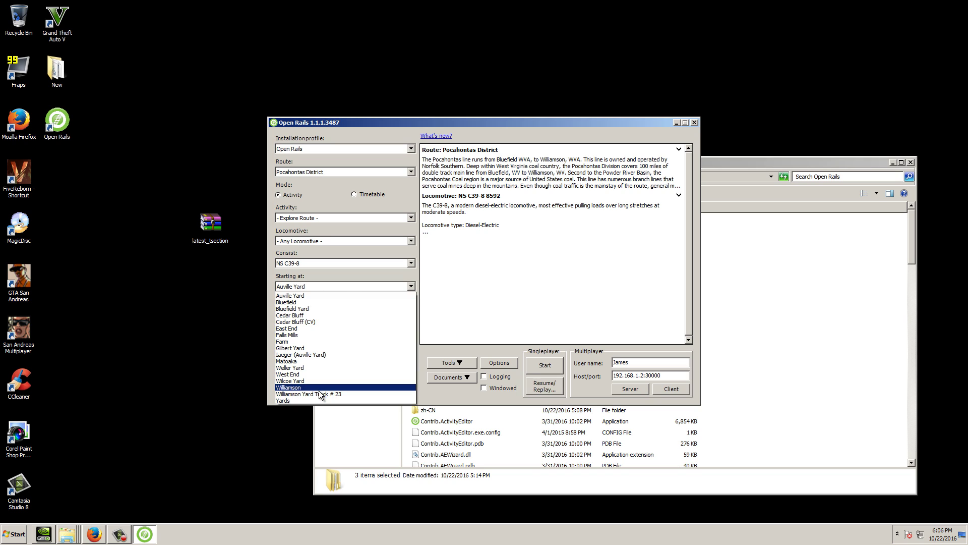